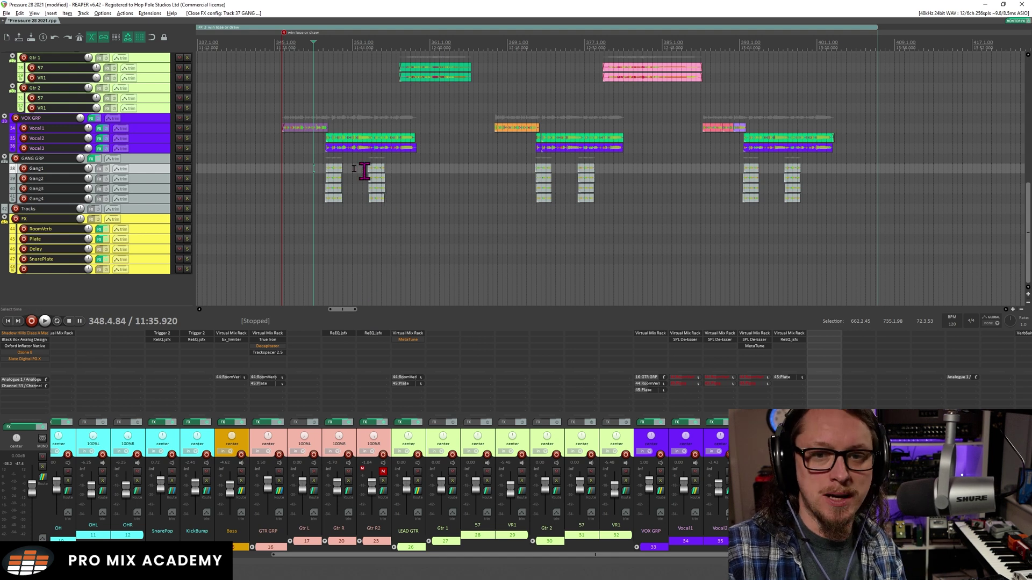
Step: Place the edit cursor just before the first Vocal1 clip, at about 345.3.50, and frame that section
left_click_drag(1029, 216, 1028, 186)
left_click(277, 45)
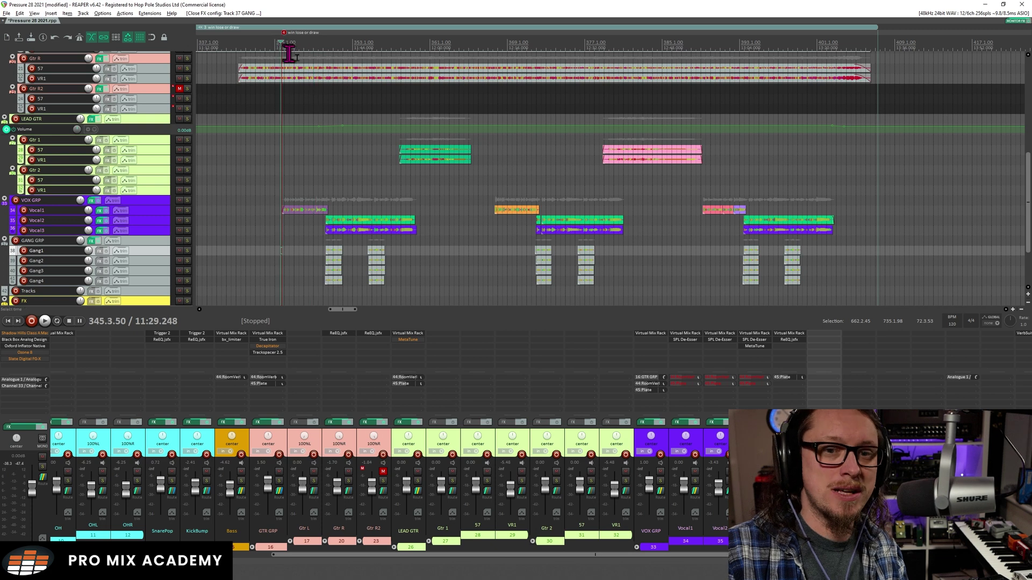
scroll(441, 101, "left", 6)
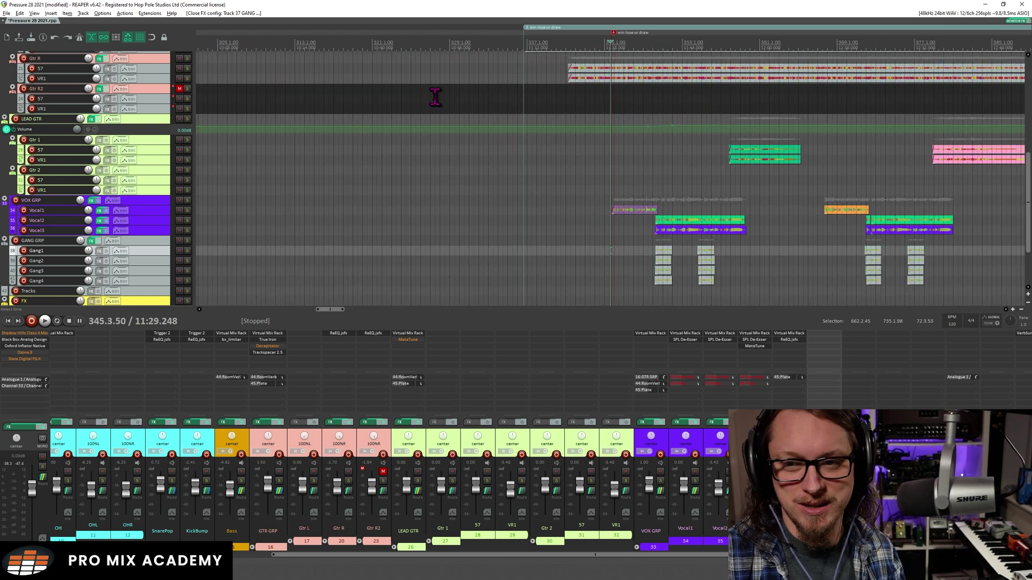
scroll(617, 184, "up", 4)
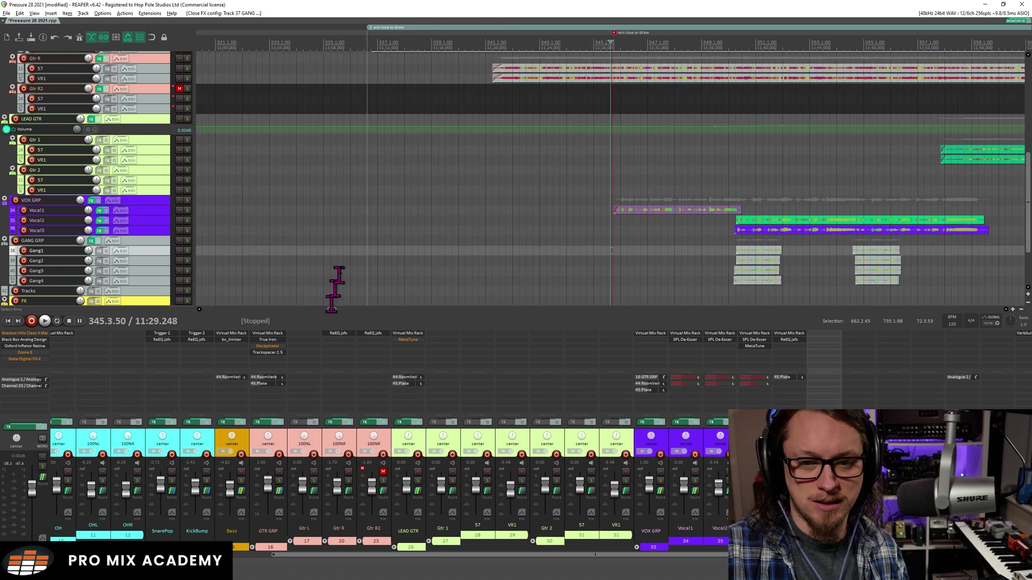
scroll(362, 248, "down", 2)
Step: Play the mix from the edit cursor through the opening vocals and into the gang vocals, checking the channel levels
key("space")
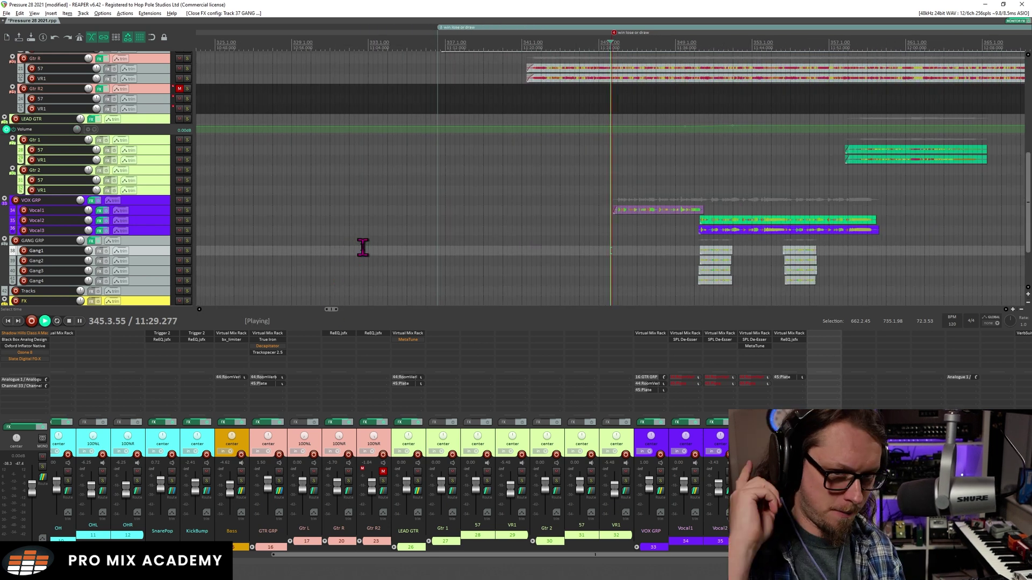
left_click_drag(335, 311, 338, 312)
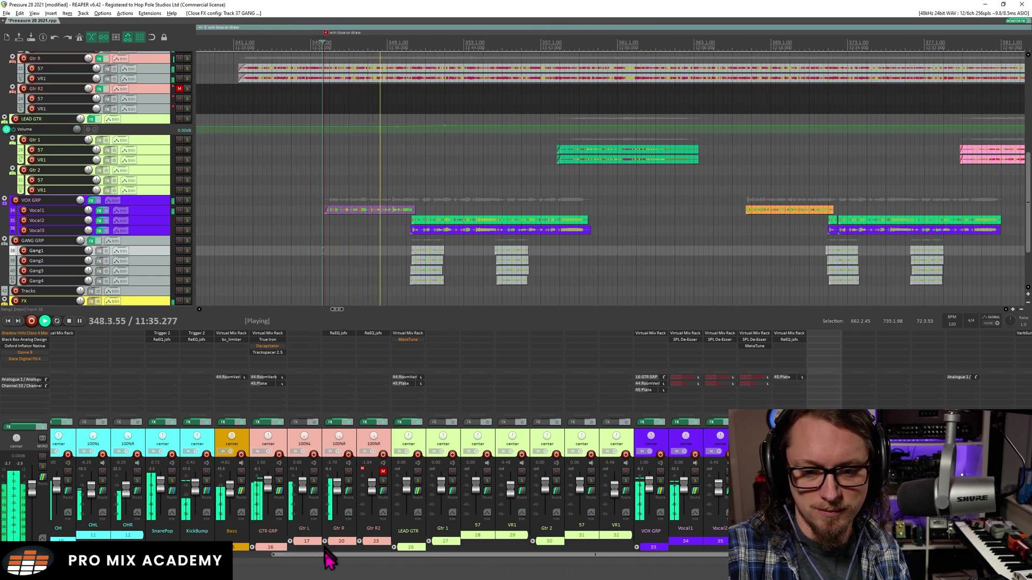
left_click_drag(330, 555, 311, 560)
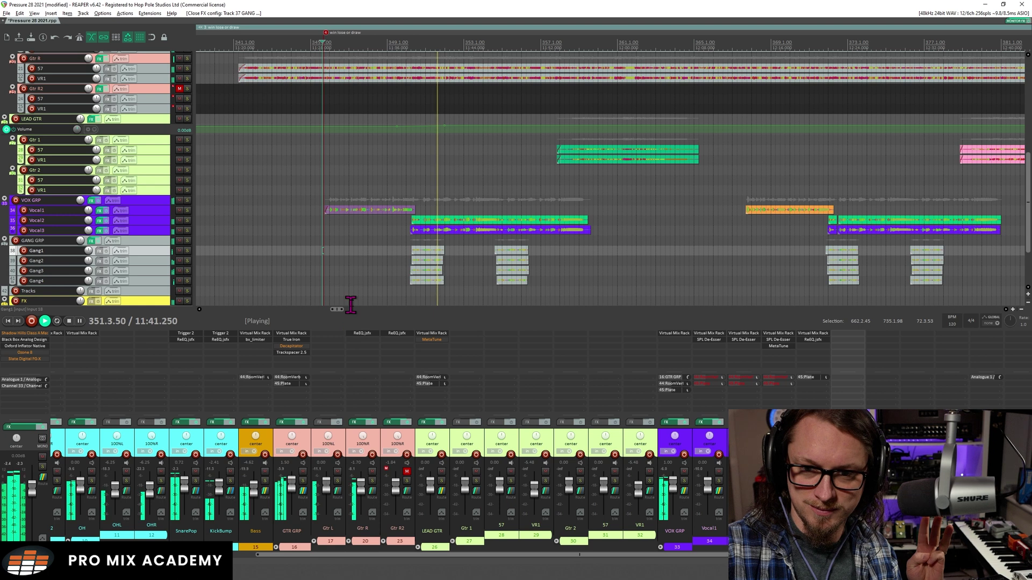
key("space")
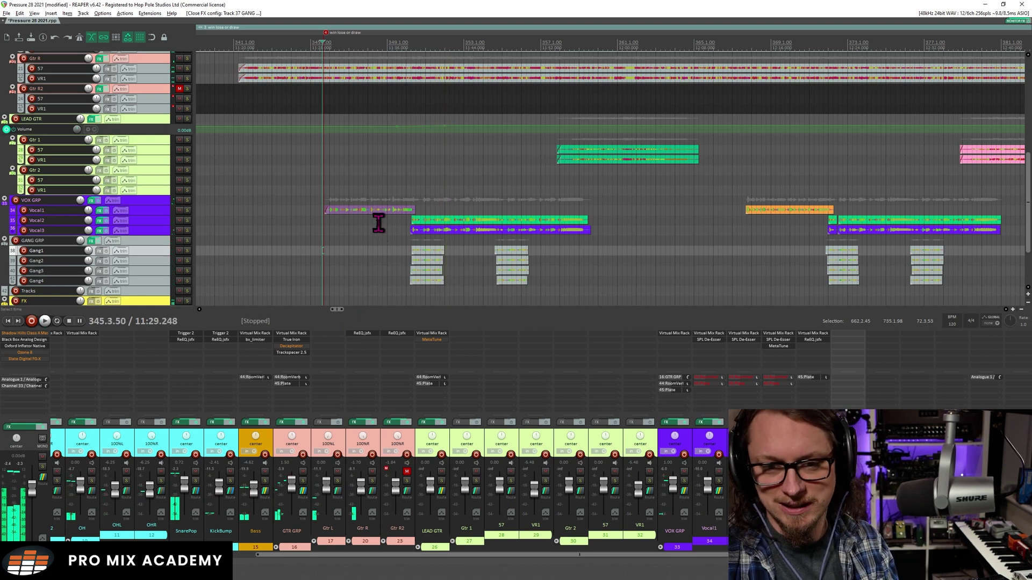
Step: Open the Black Box Analog Design HG-2MS plugin on the master track and reposition its window over the arrangement
left_click_drag(364, 556, 167, 555)
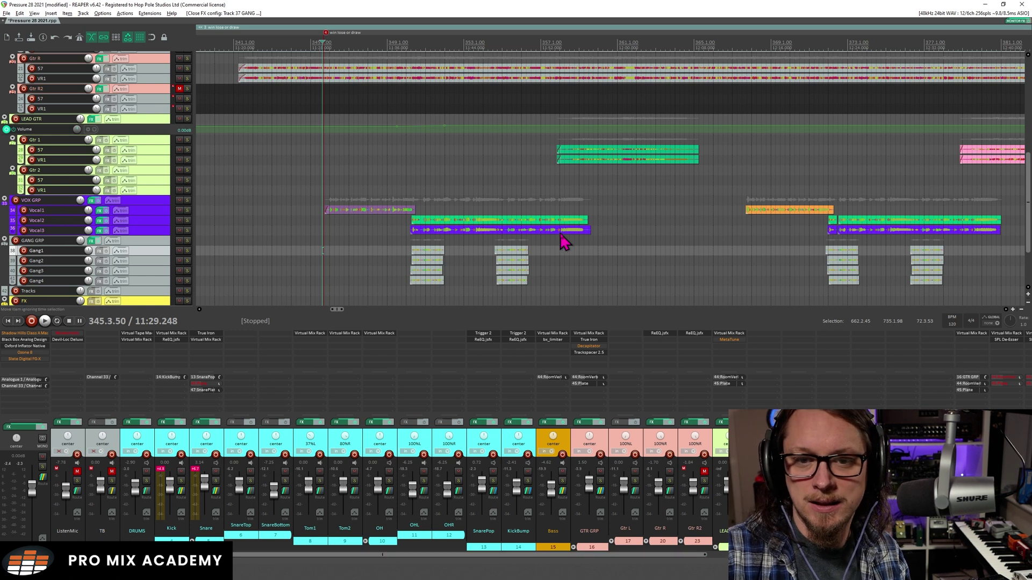
double_click(30, 344)
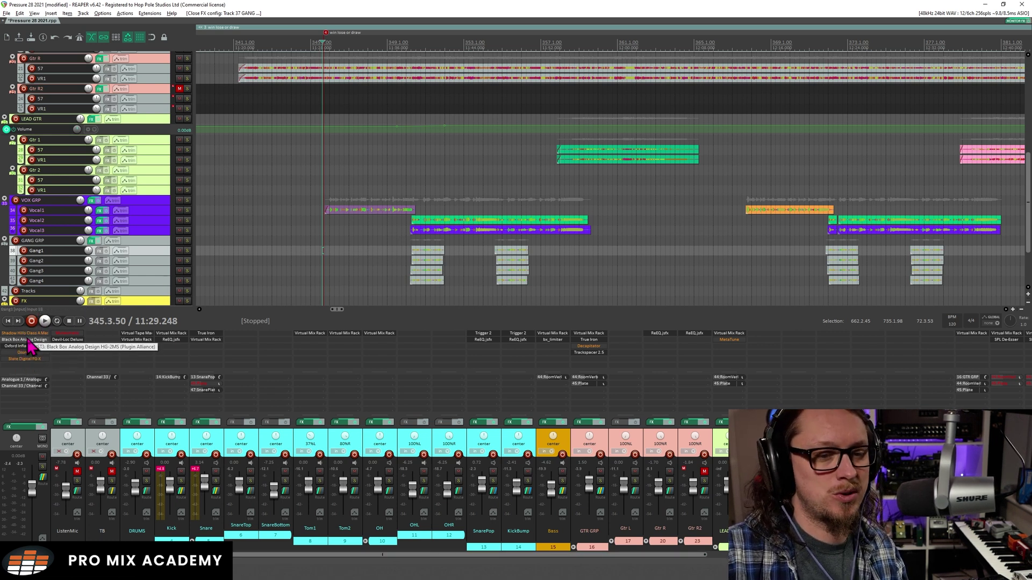
left_click_drag(350, 179, 228, 188)
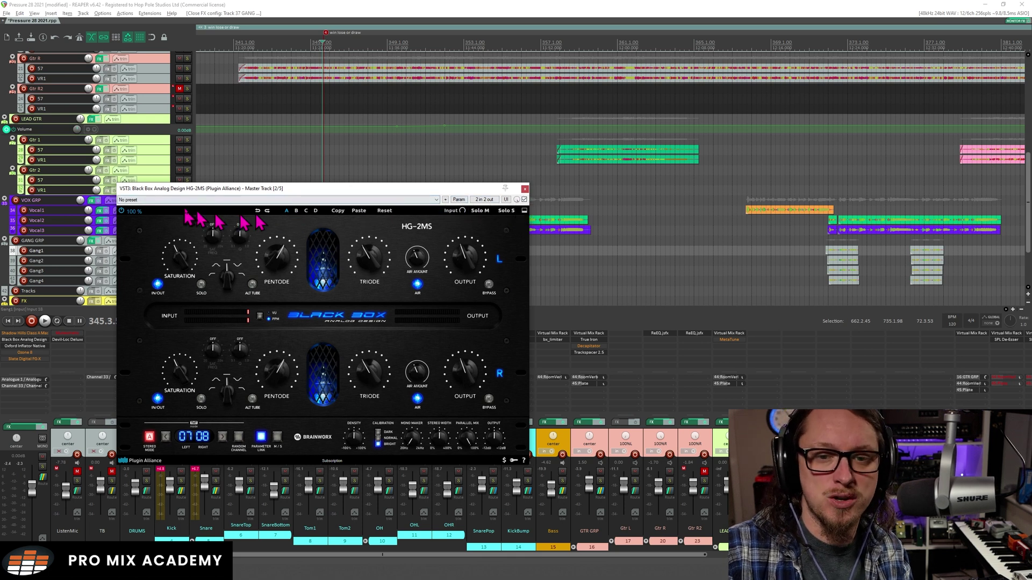
Step: Toggle the HG-2MS bypass on and off and check its wet/dry mix control
left_click(524, 200)
left_click(524, 200)
left_click(524, 200)
left_click(524, 200)
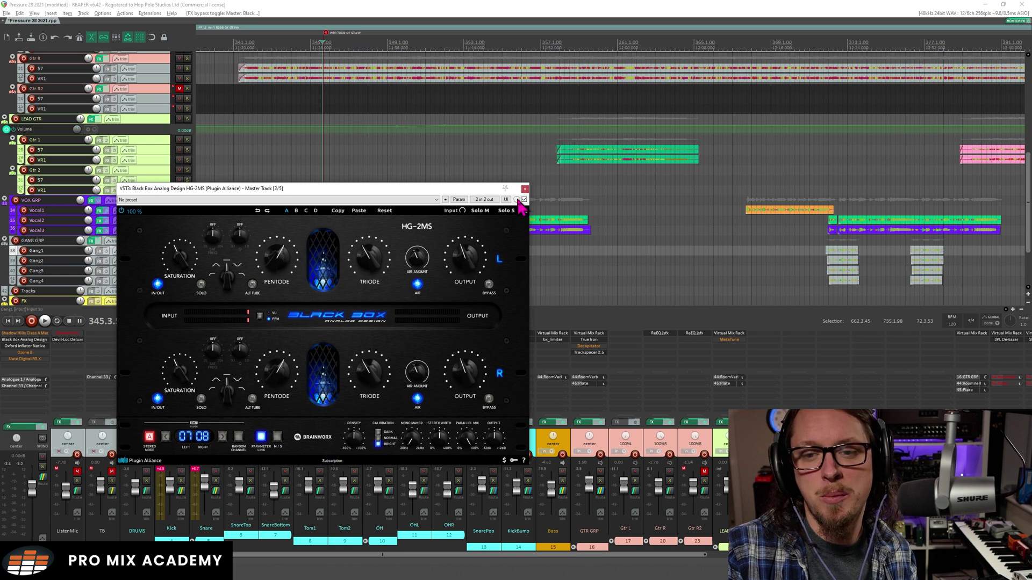
left_click_drag(517, 200, 517, 199)
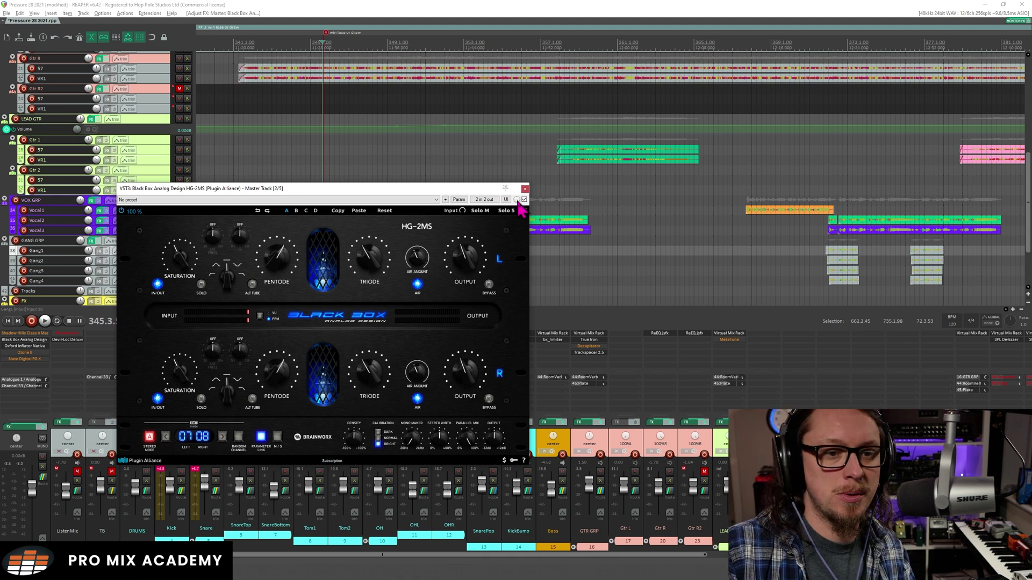
Step: Play the section through the HG-2MS, enable its delta solo, and replay to hear only the wet/dry difference
key("space")
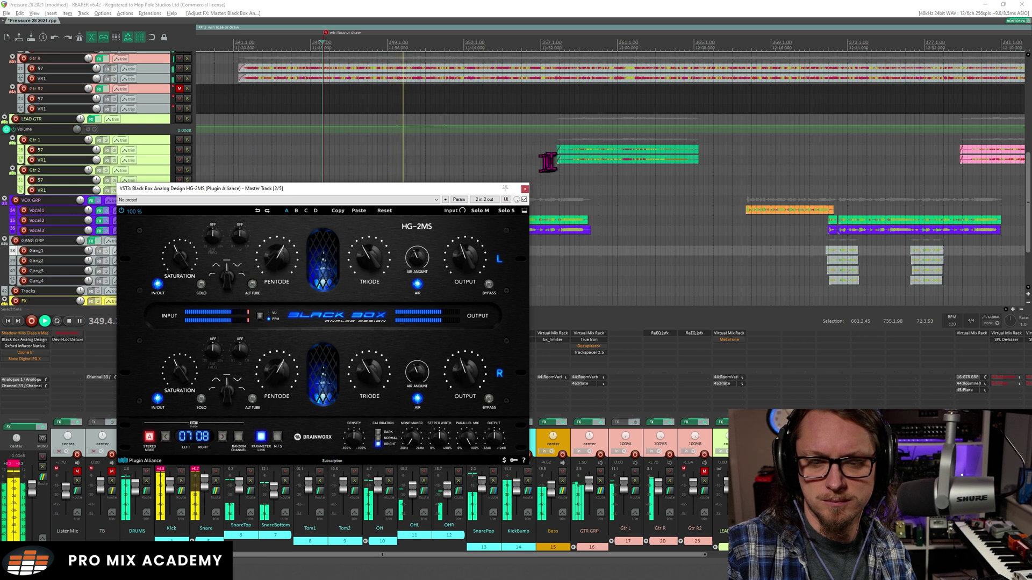
key("space")
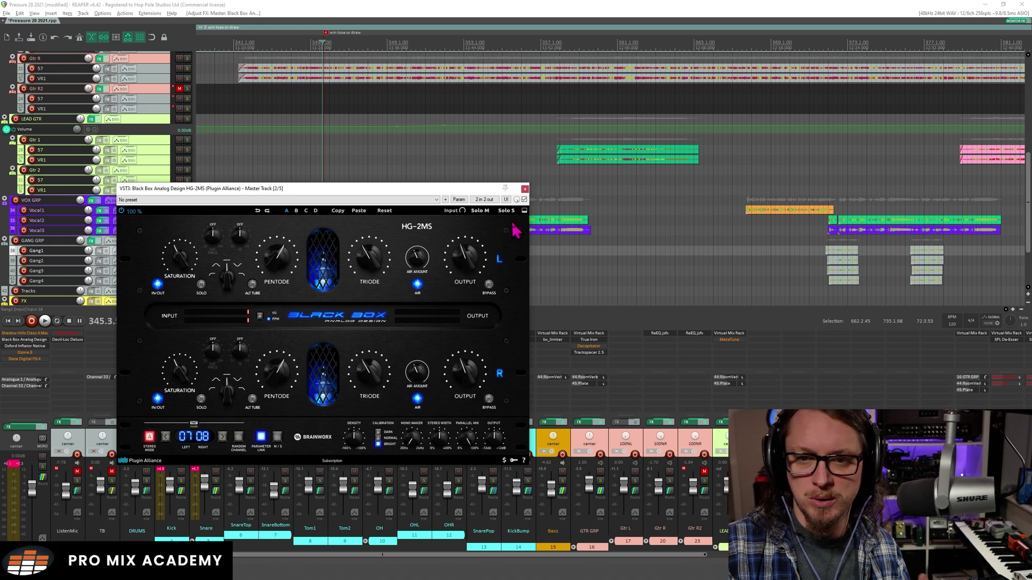
right_click(516, 200)
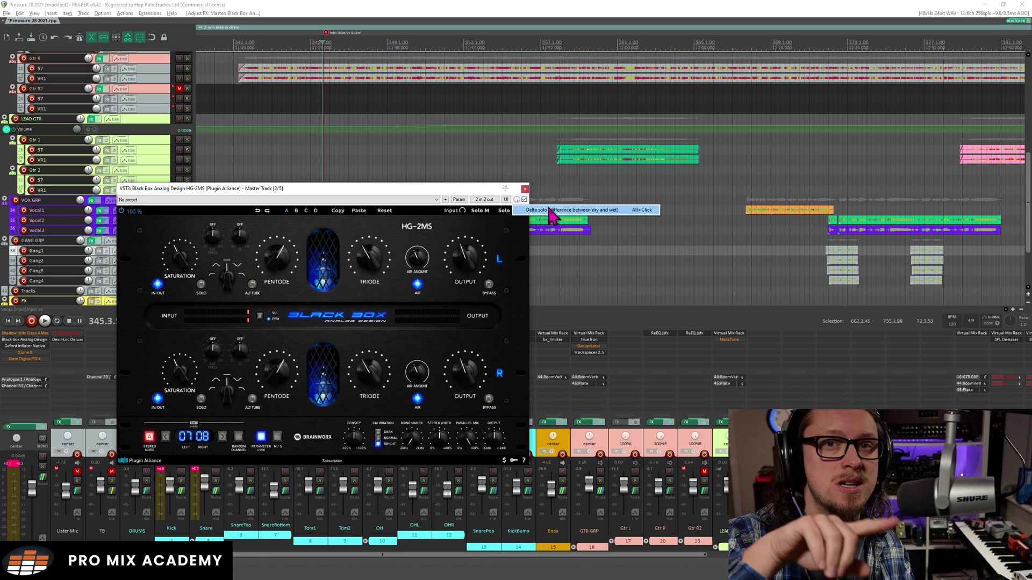
left_click(551, 210)
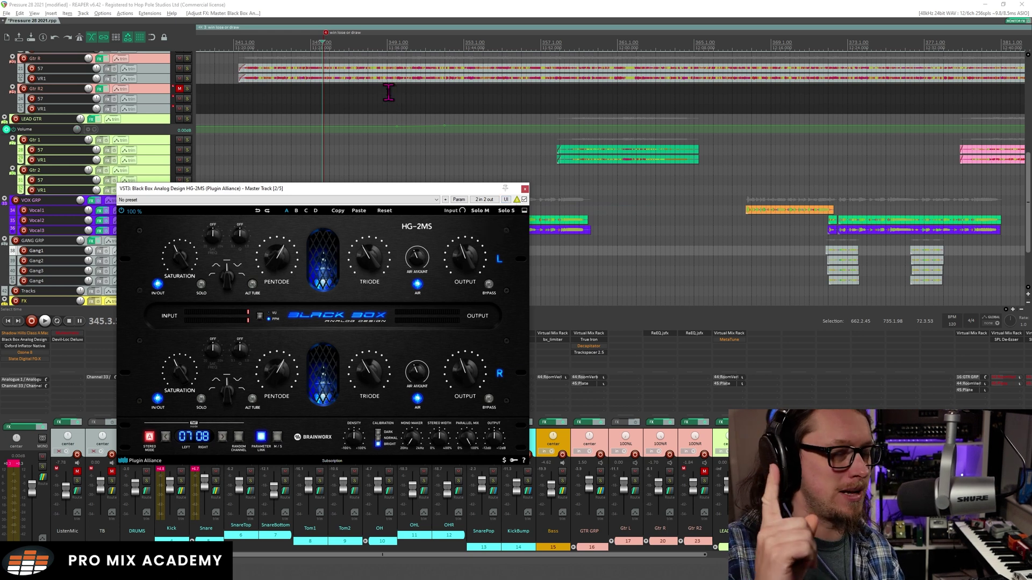
key("space")
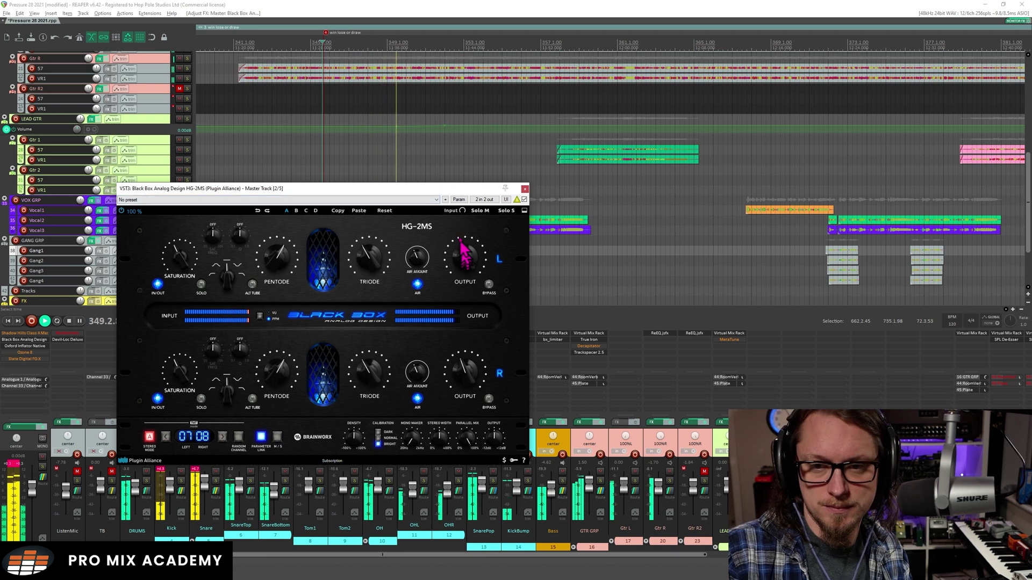
key("space")
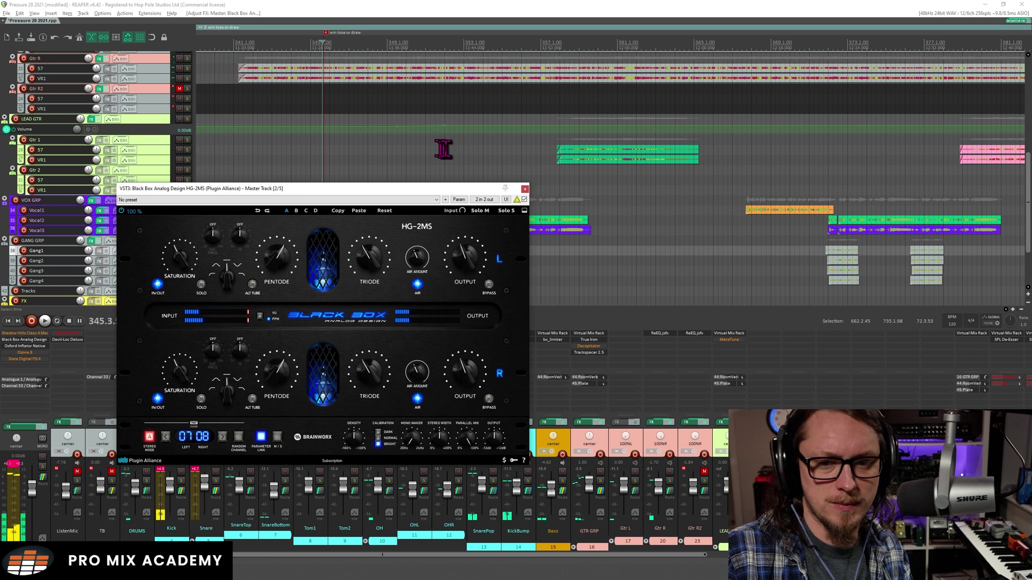
Step: Adjust the HG-2MS output level by ear during delta-solo playback so that the wet and dry levels match
left_click_drag(389, 189, 389, 179)
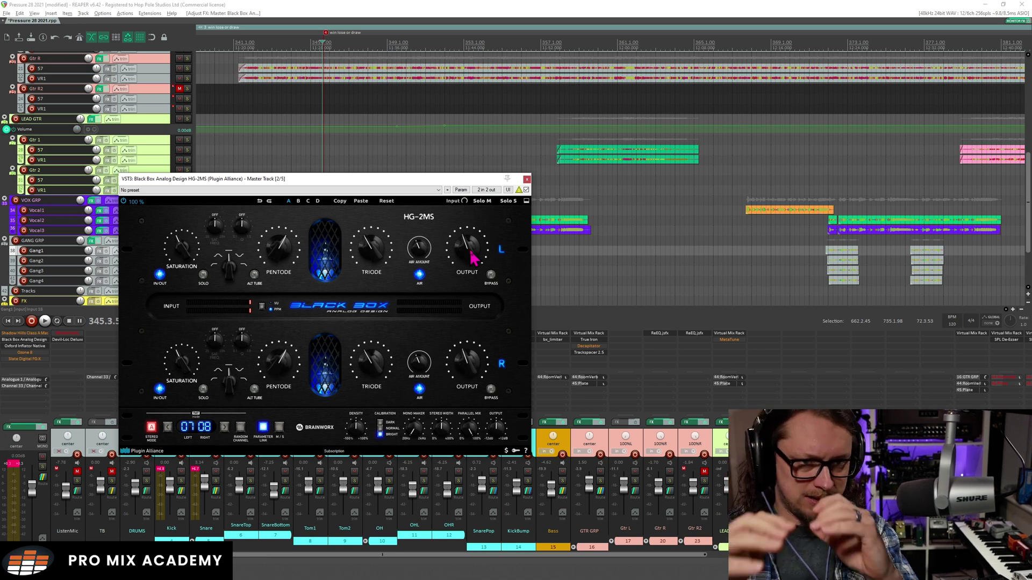
key("space")
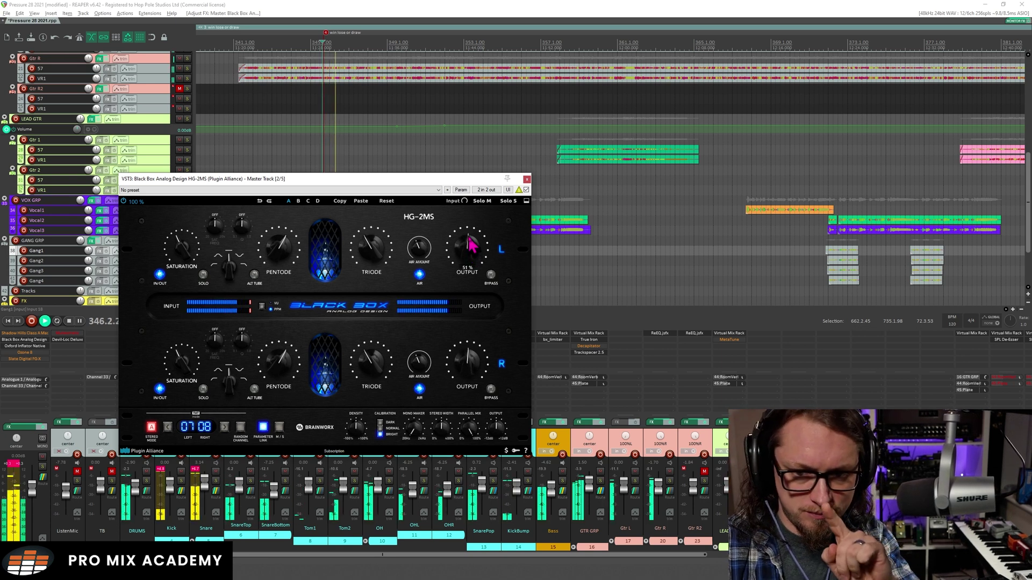
mouse_move(469, 241)
left_mouse_down()
mouse_move(477, 279)
mouse_move(476, 257)
left_mouse_up()
key("space")
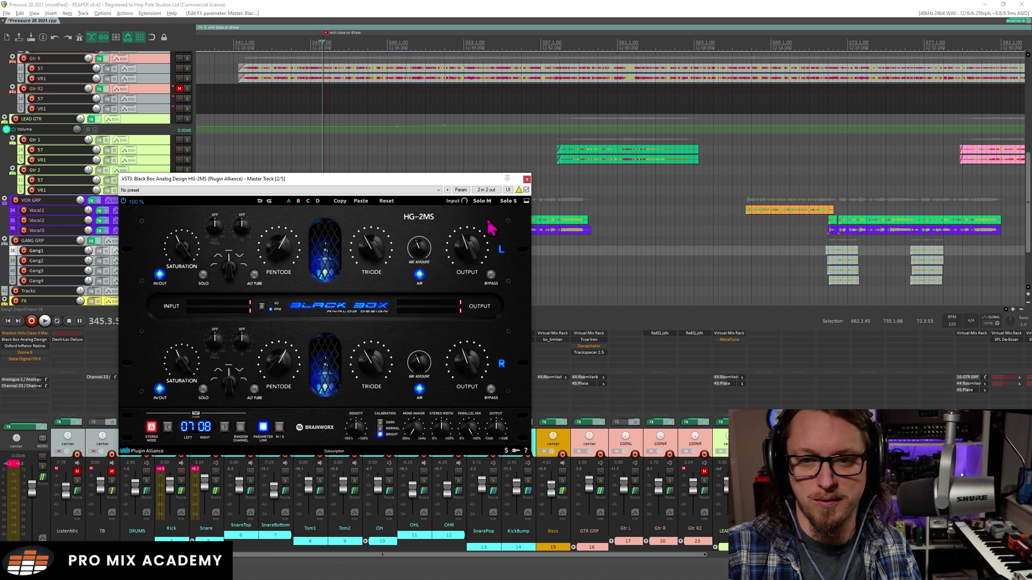
Step: Turn off delta solo on the HG-2MS, compare it bypassed and active during playback, and close the plugin
left_click(519, 190)
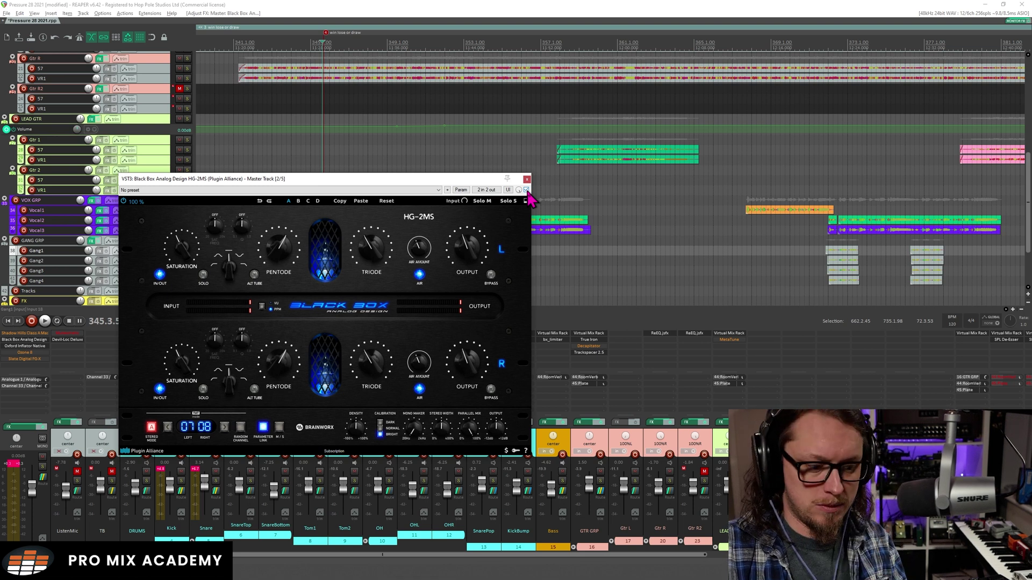
key("space")
left_click(527, 191)
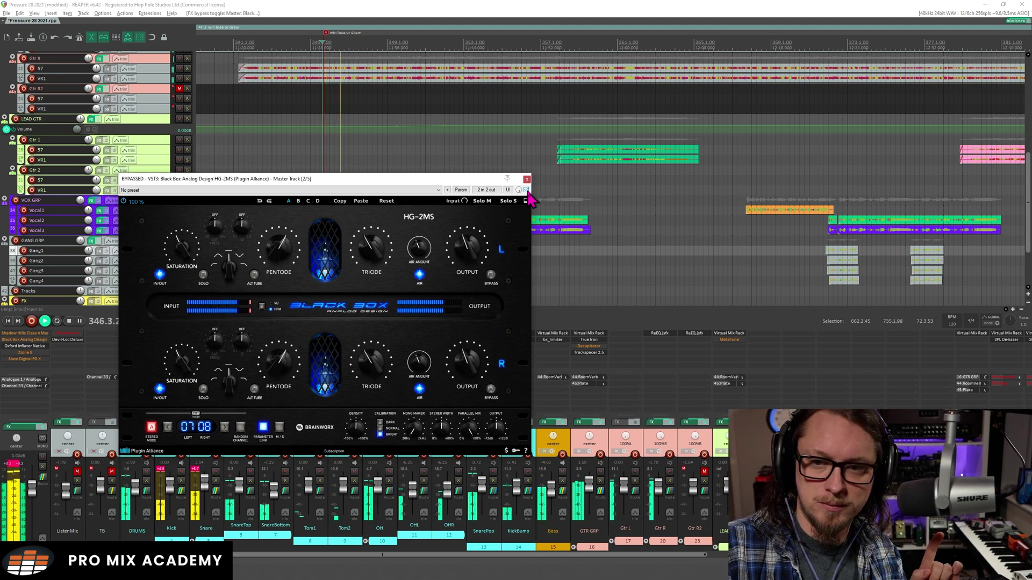
left_click(527, 192)
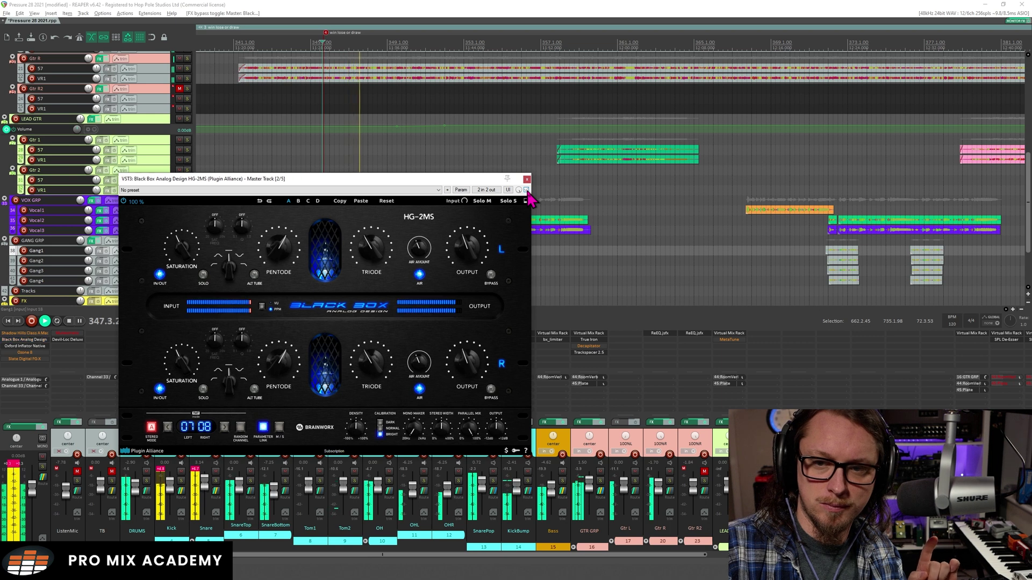
left_click(527, 192)
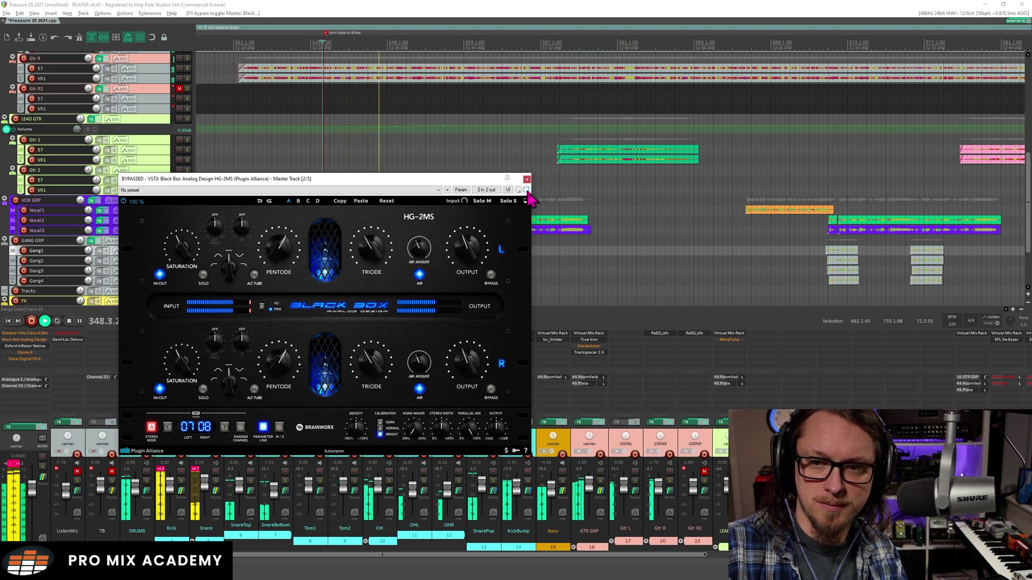
left_click(526, 191)
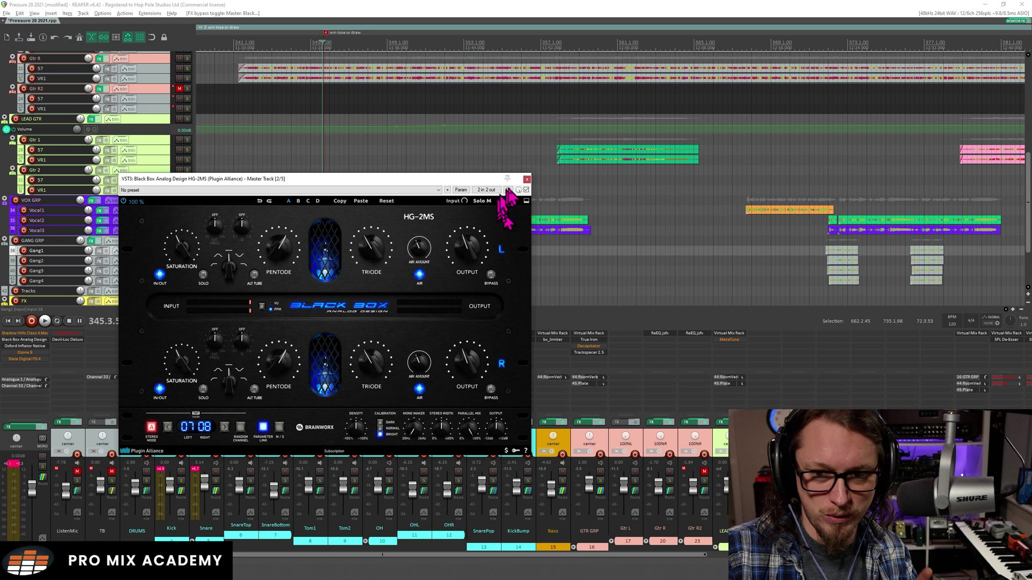
left_click(527, 179)
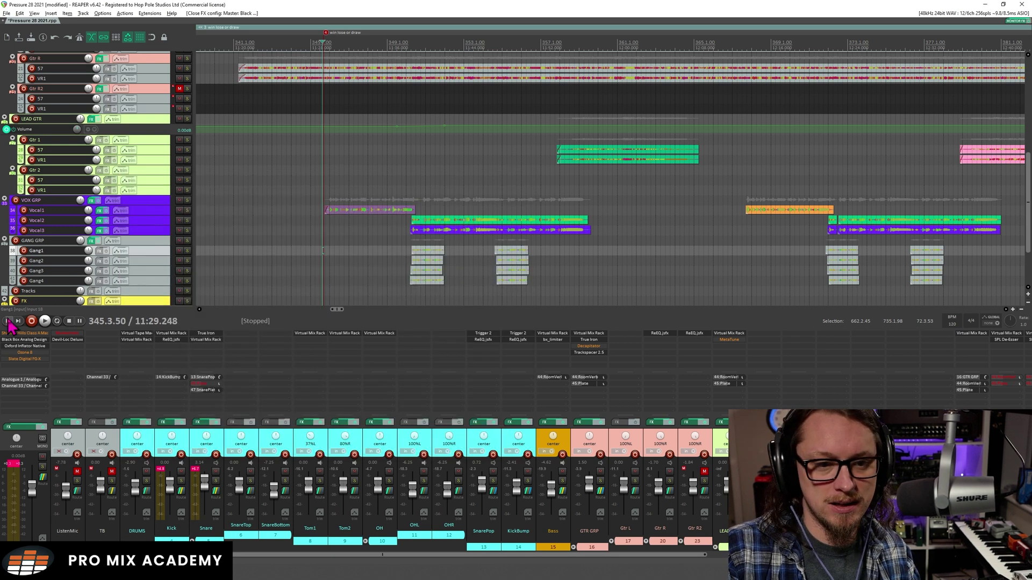
Step: Open the Oxford Inflator Native plugin on the master track and enable its delta solo
left_click(25, 346)
left_click_drag(442, 123, 334, 168)
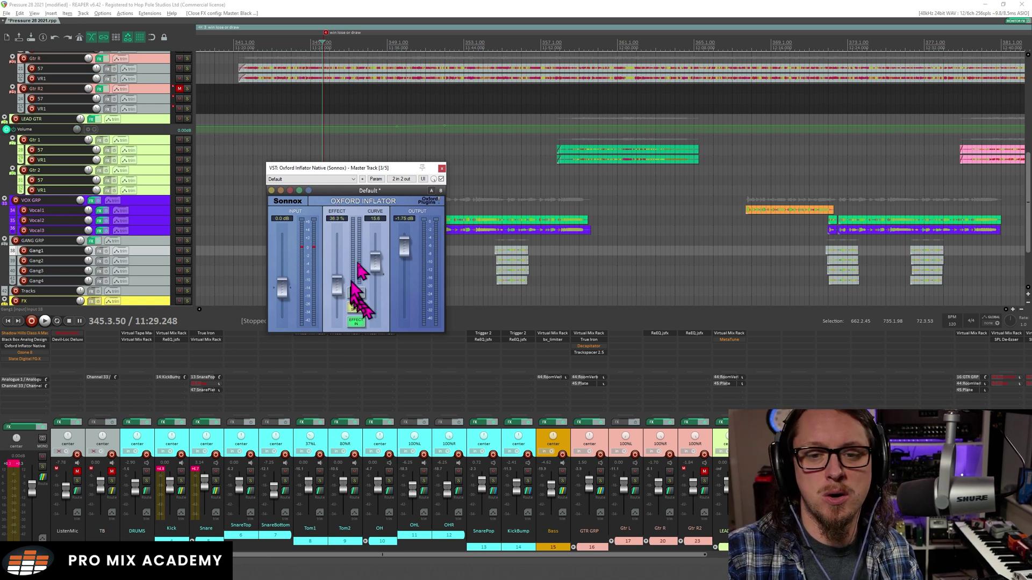
right_click(434, 180)
left_click(443, 188)
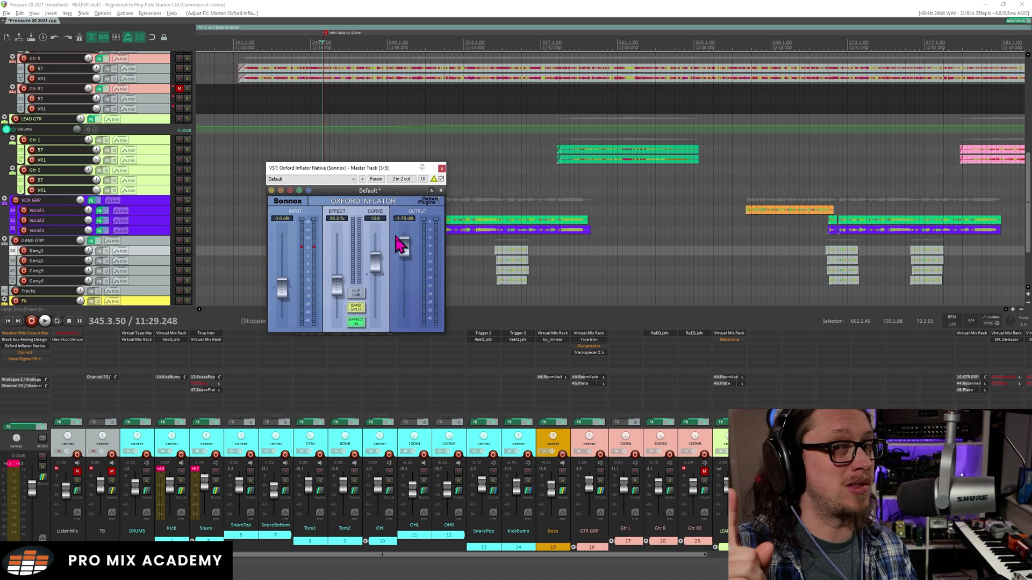
Step: Adjust the Inflator's output fader by ear during delta-solo playback, settling on -1.75 dB
key("space")
left_click_drag(401, 246, 411, 245)
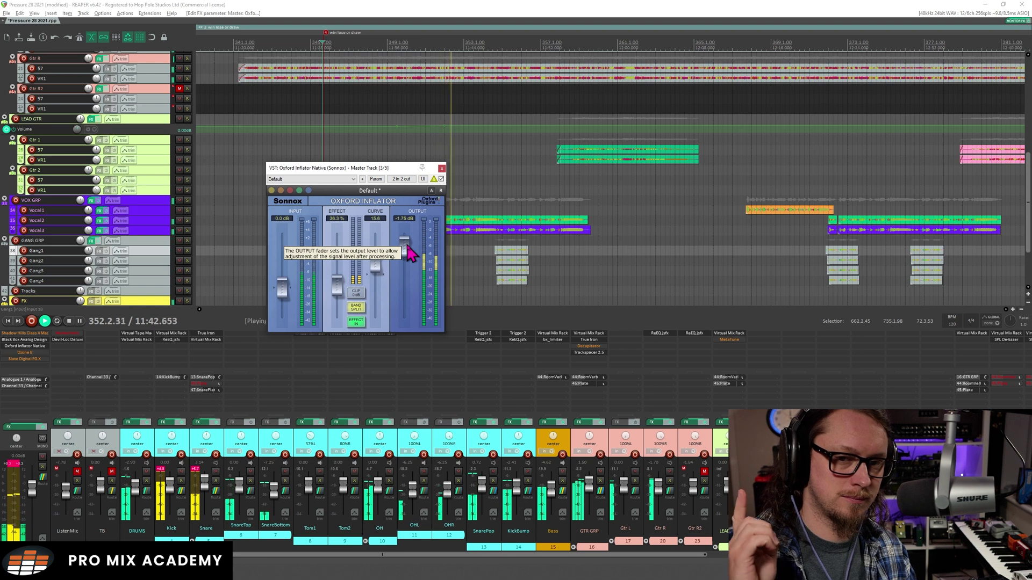
key("space")
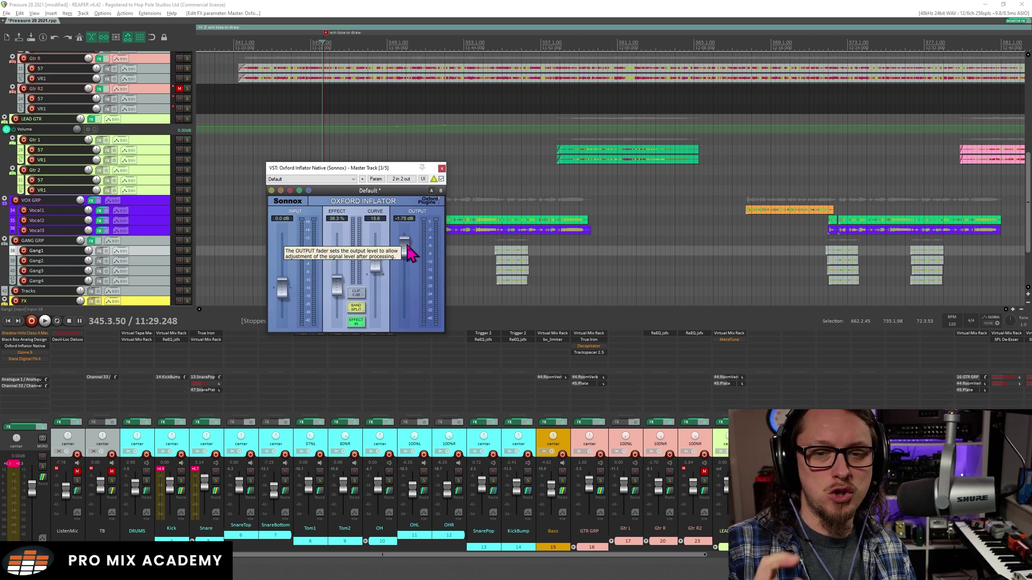
Step: Turn off delta solo on the Inflator and compare it bypassed and active during playback
left_click(441, 179)
key("space")
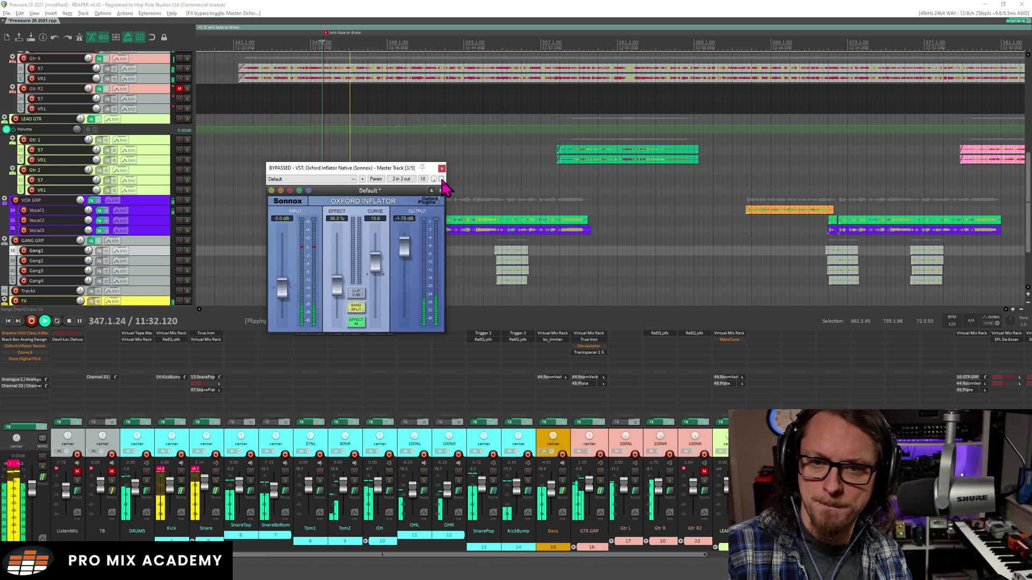
left_click(441, 179)
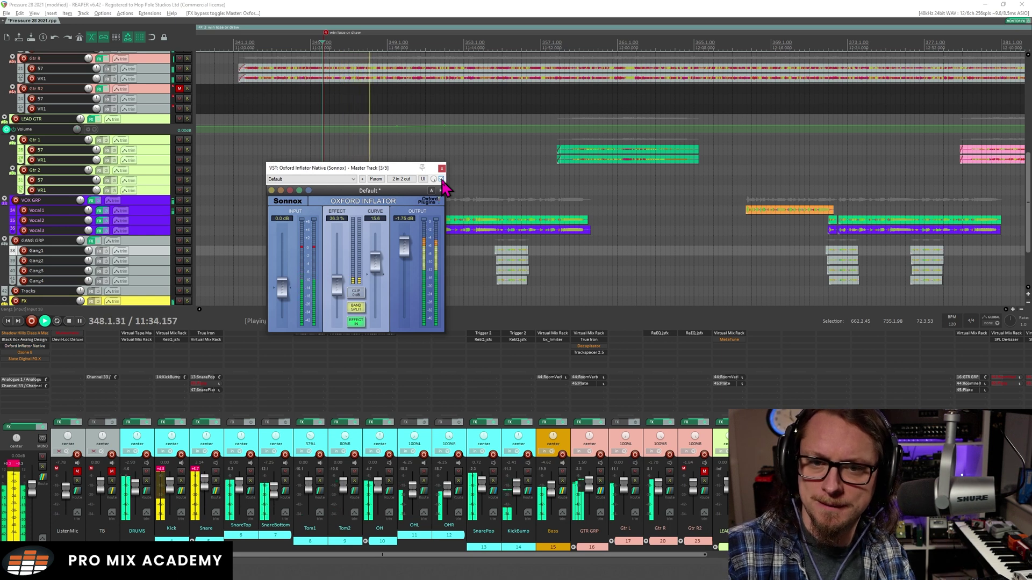
left_click(442, 179)
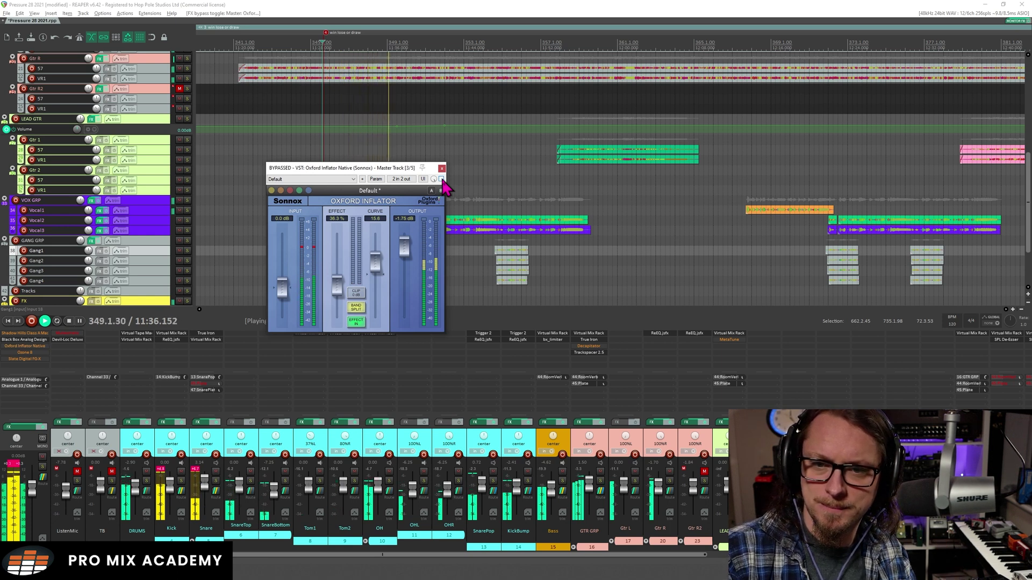
left_click(441, 179)
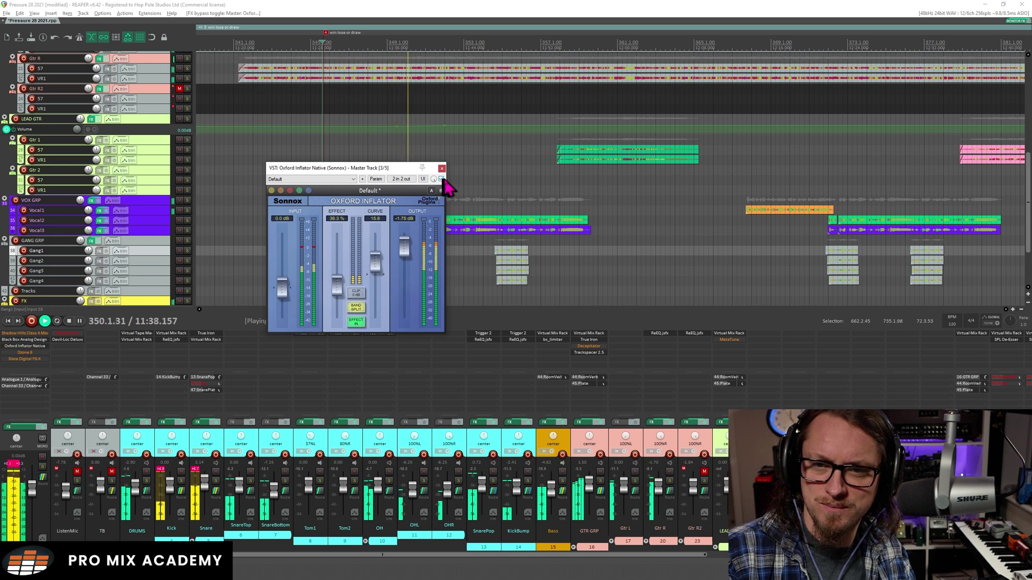
Step: Stop playback and close the Oxford Inflator plugin
key("space")
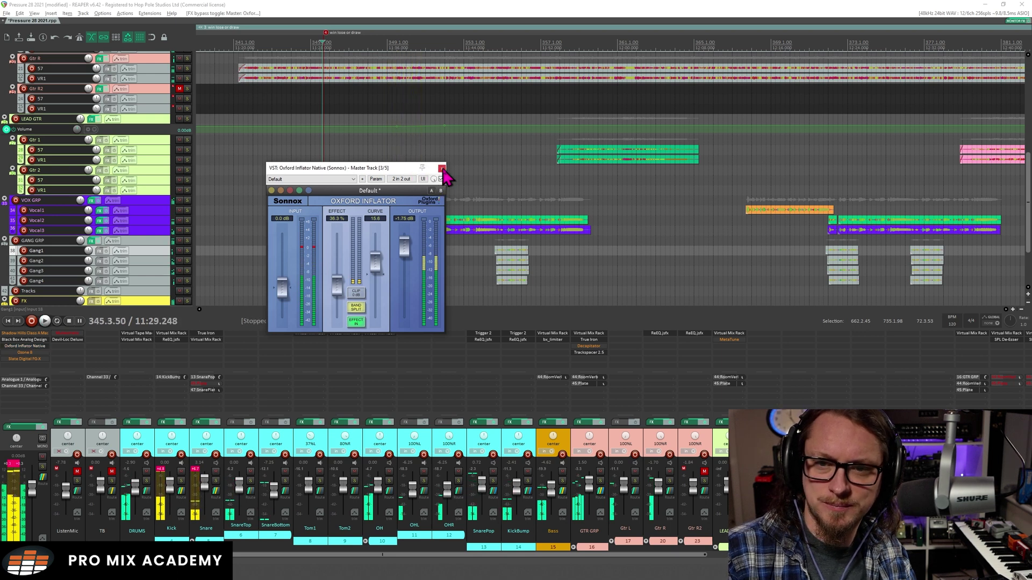
left_click(442, 168)
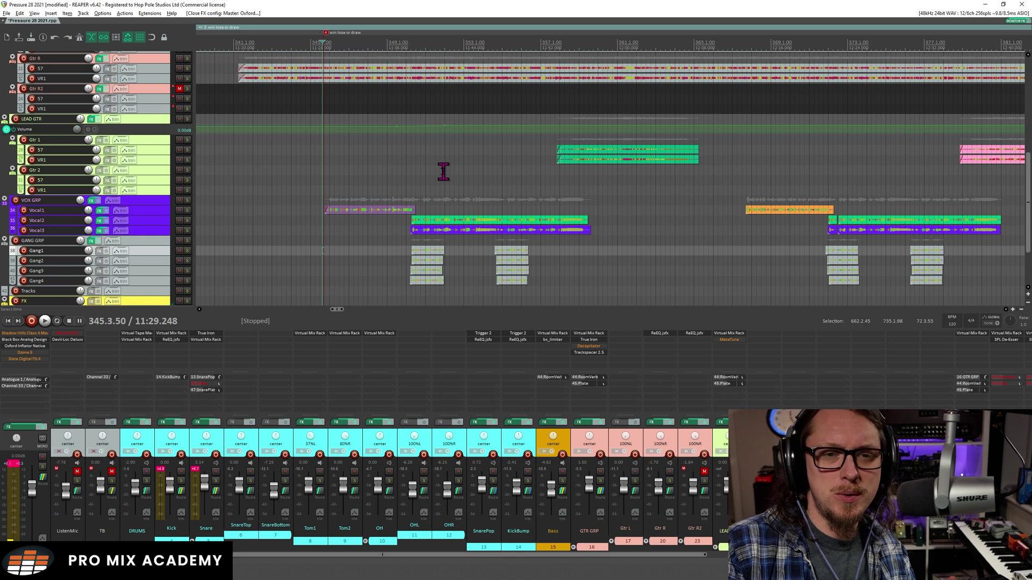
Step: Solo the Vocal1 track and mute the RoomVerb and Plate sends on VOX GRP
left_click_drag(336, 555, 661, 558)
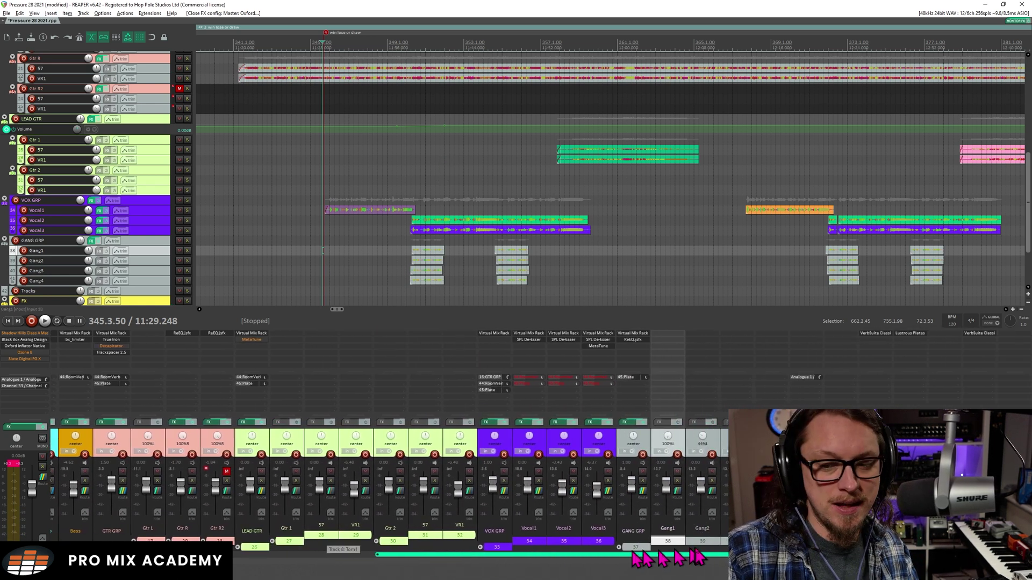
left_click(538, 481)
left_click(487, 390, "shift")
left_click(489, 384, "shift")
Step: Open Vocal1's Virtual Mix Rack during playback, place its window clear of the screen edge, and stop playback
key("space")
left_click(529, 339)
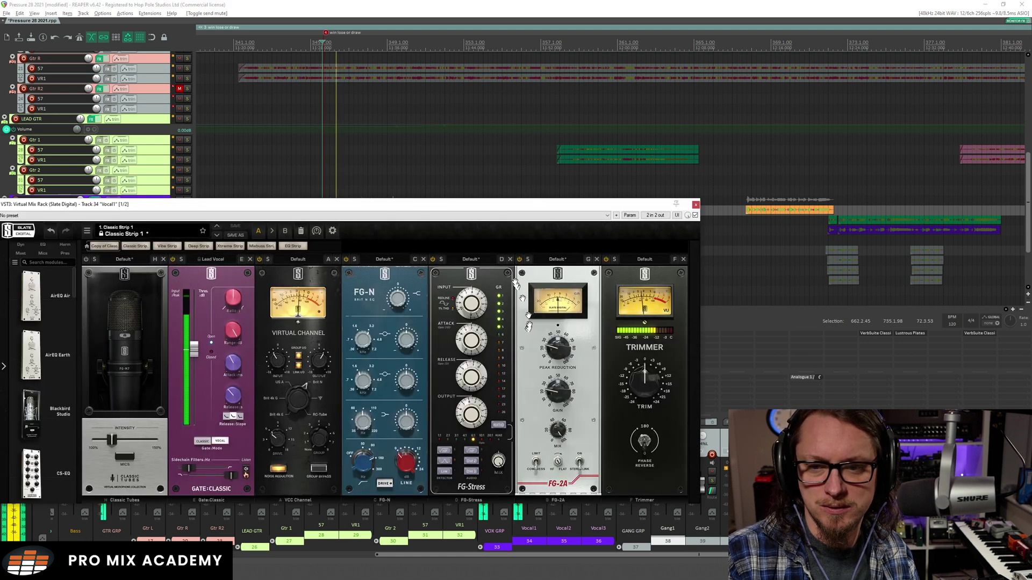
left_click_drag(489, 215, 509, 187)
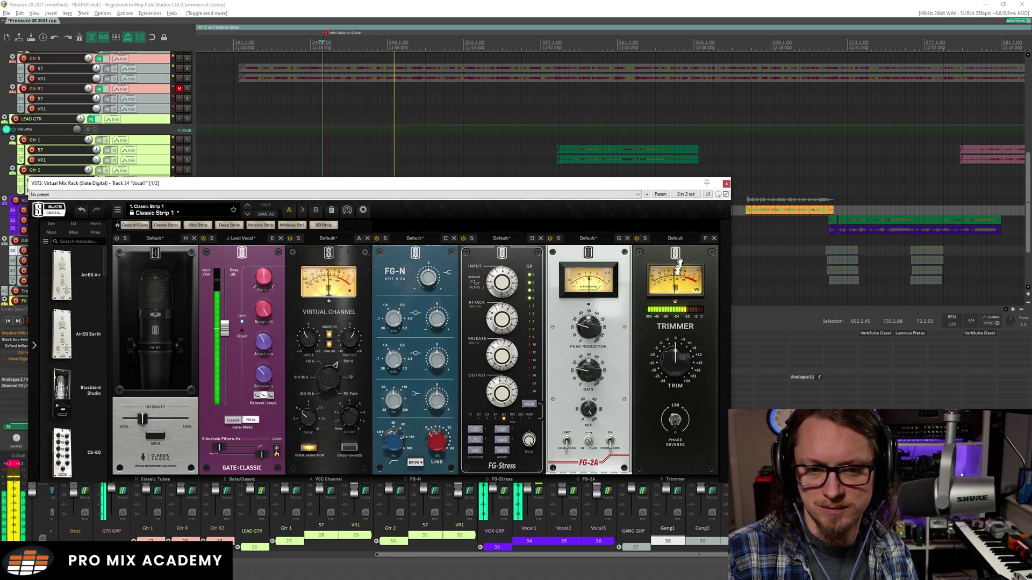
key("space")
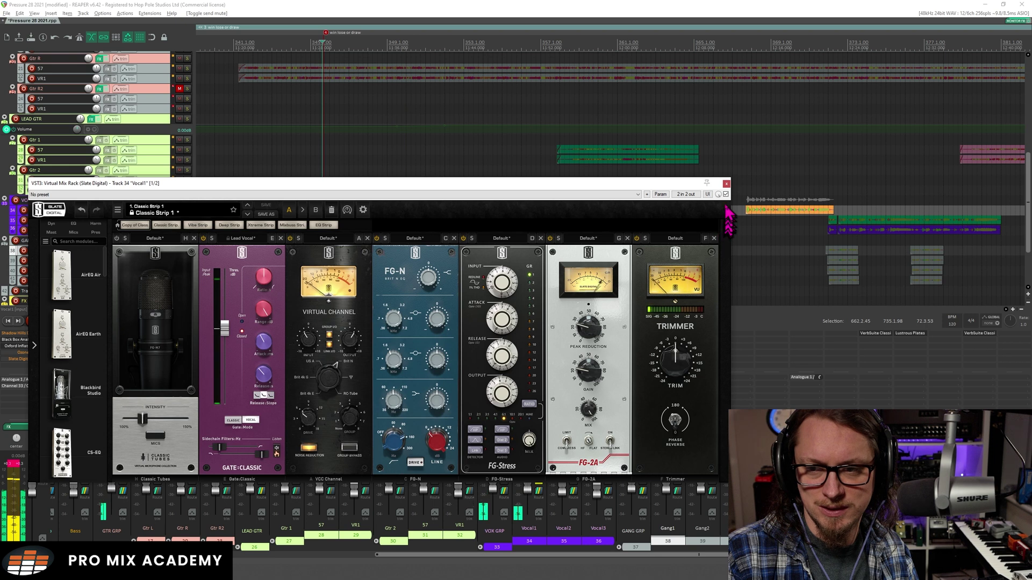
Step: Compare Vocal1's Virtual Mix Rack bypassed and active during playback, leaving it active
left_click(726, 194)
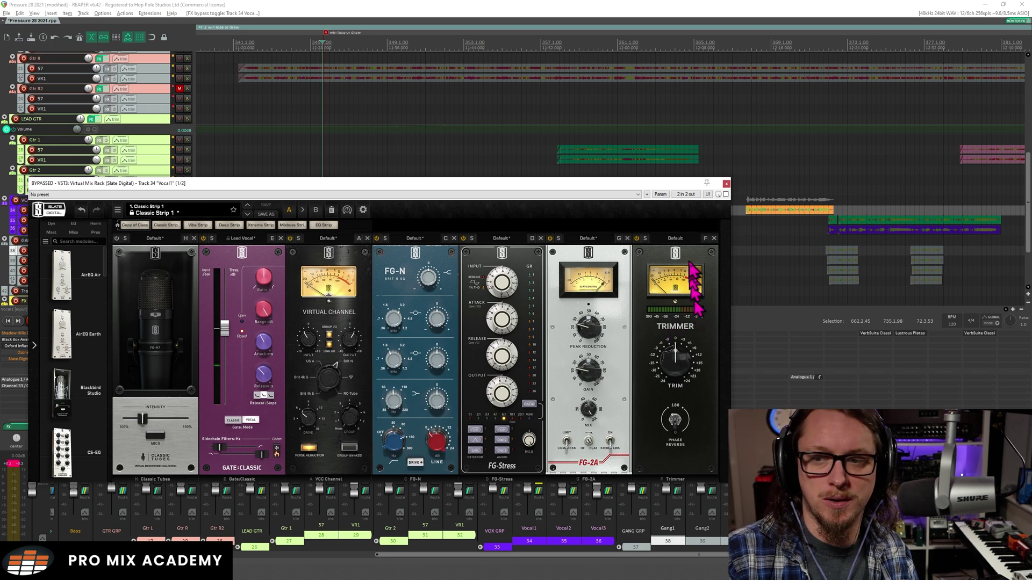
key("space")
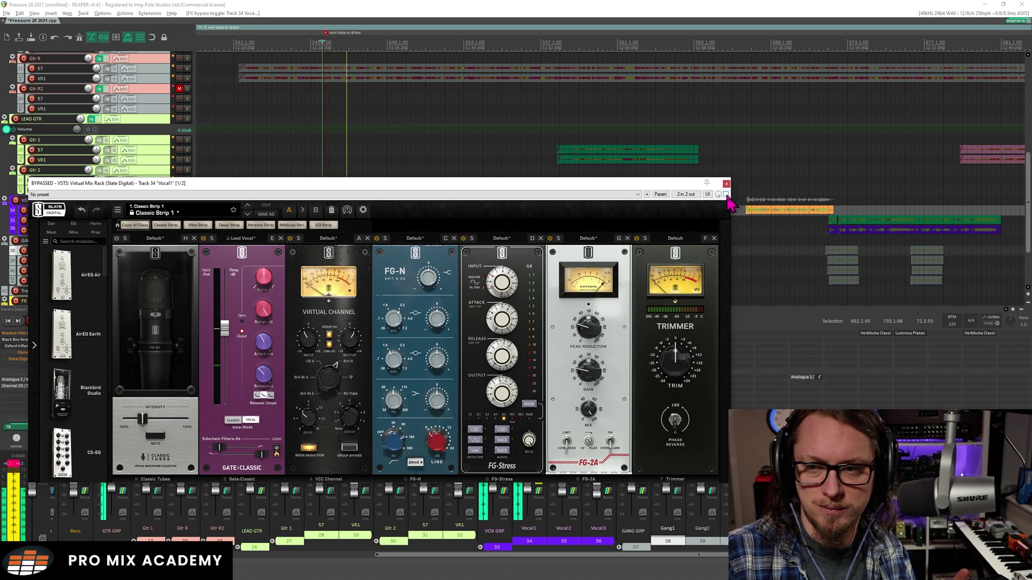
left_click(726, 194)
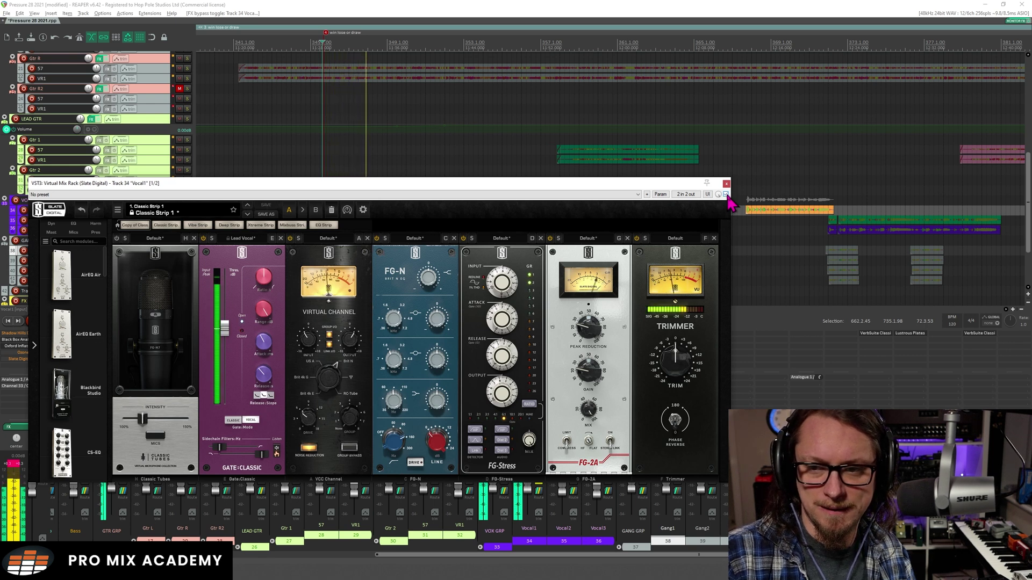
left_click(727, 194)
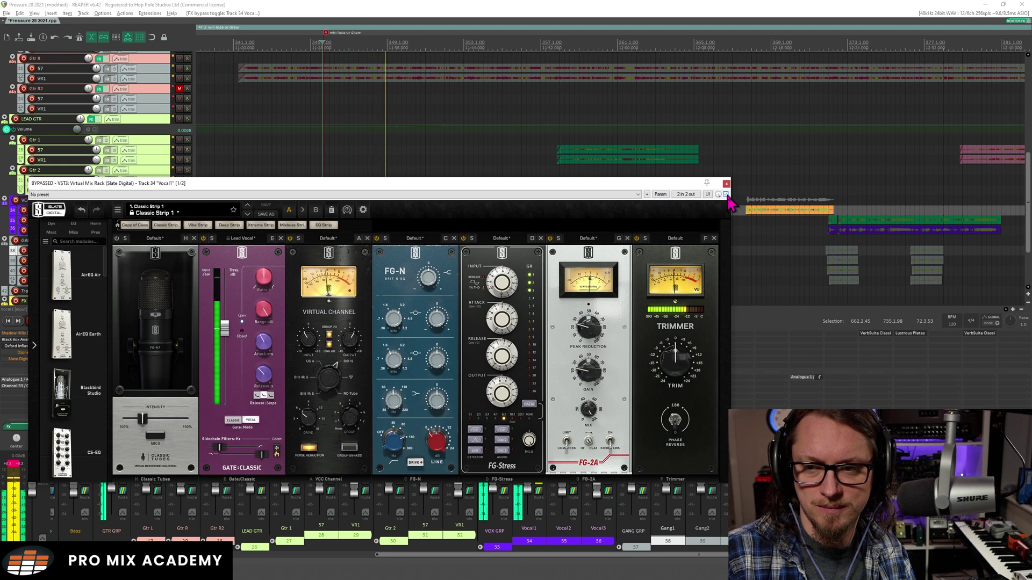
left_click(726, 195)
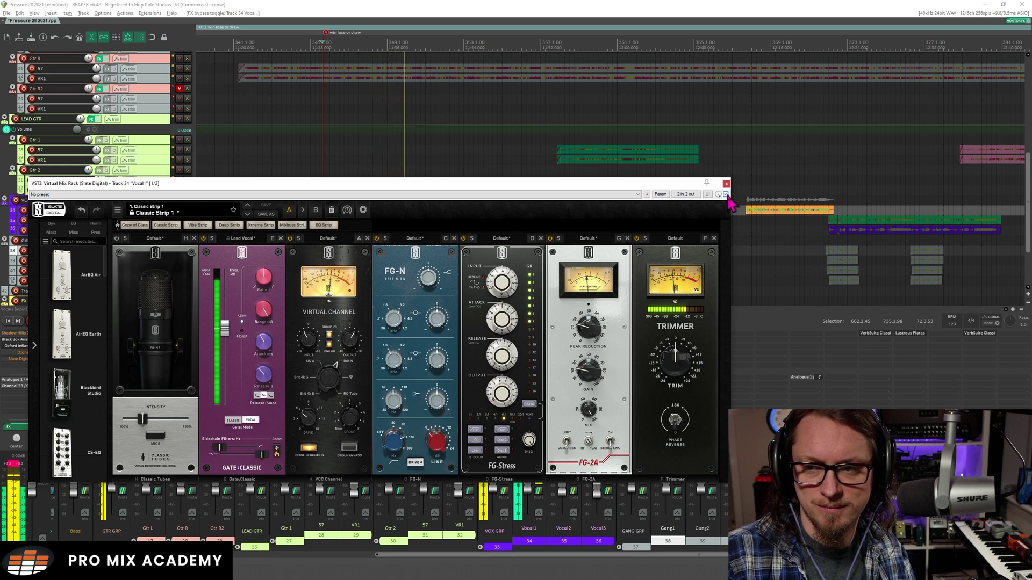
key("space")
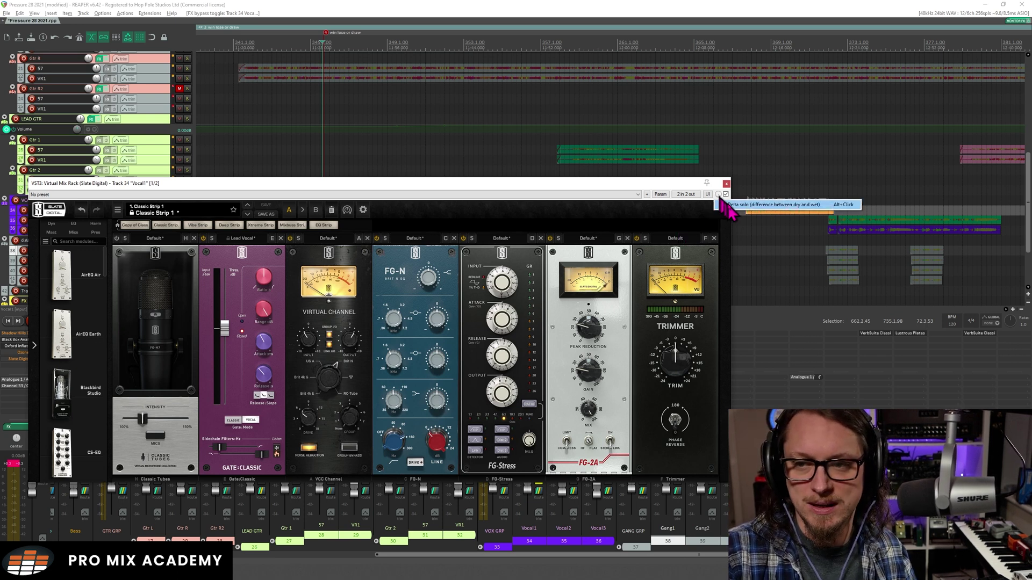
Step: Enable delta solo on the Virtual Mix Rack, try its Trimmer at about +1.68 dB during playback, and reset the trim to its default
key("space")
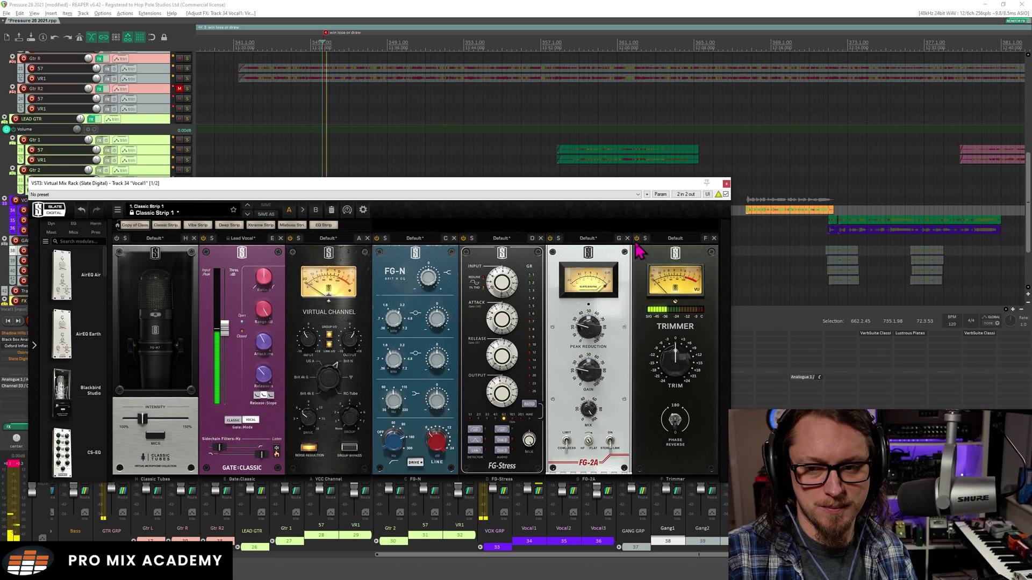
mouse_move(680, 362)
left_mouse_down()
mouse_move(686, 379)
mouse_move(684, 350)
left_mouse_up()
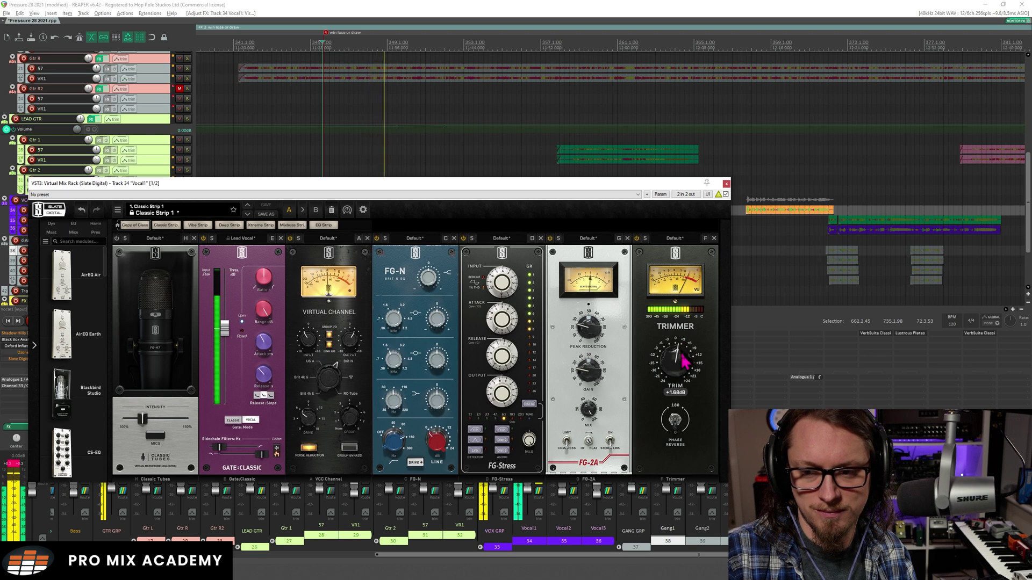
double_click(680, 354)
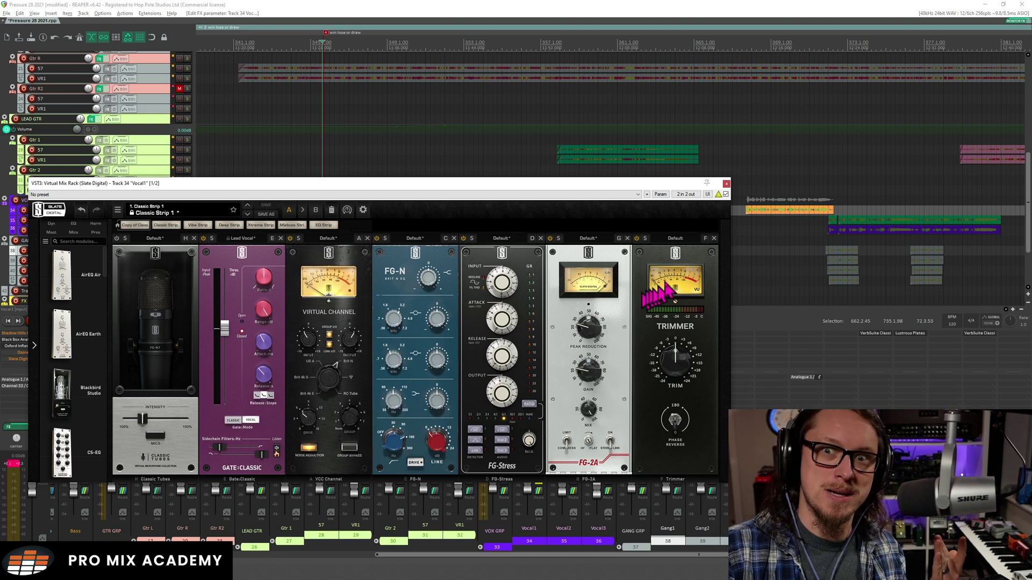
Step: Turn off delta solo on the Virtual Mix Rack, compare it bypassed and active during playback, and close the plugin
left_click(726, 194)
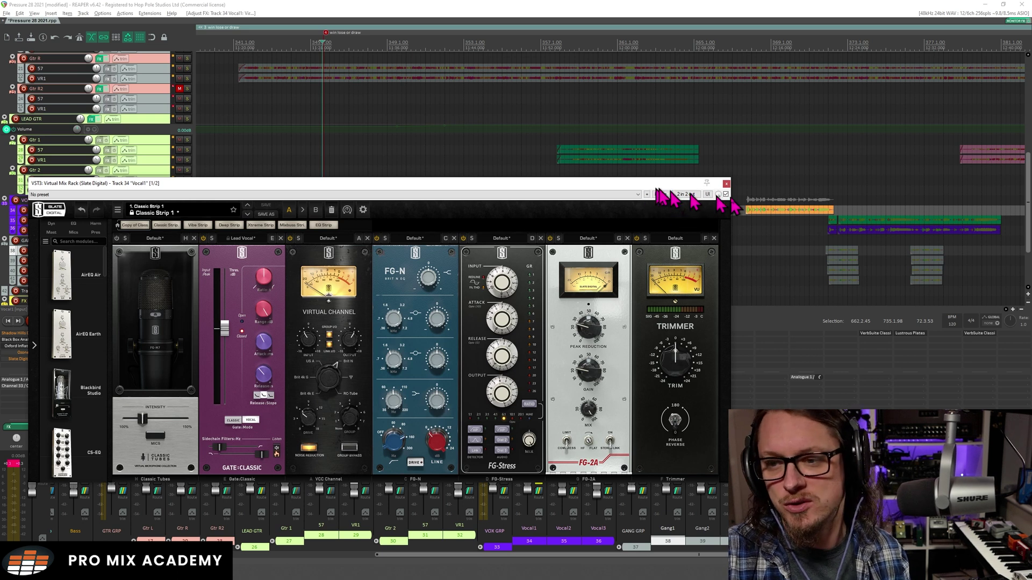
left_click(726, 194)
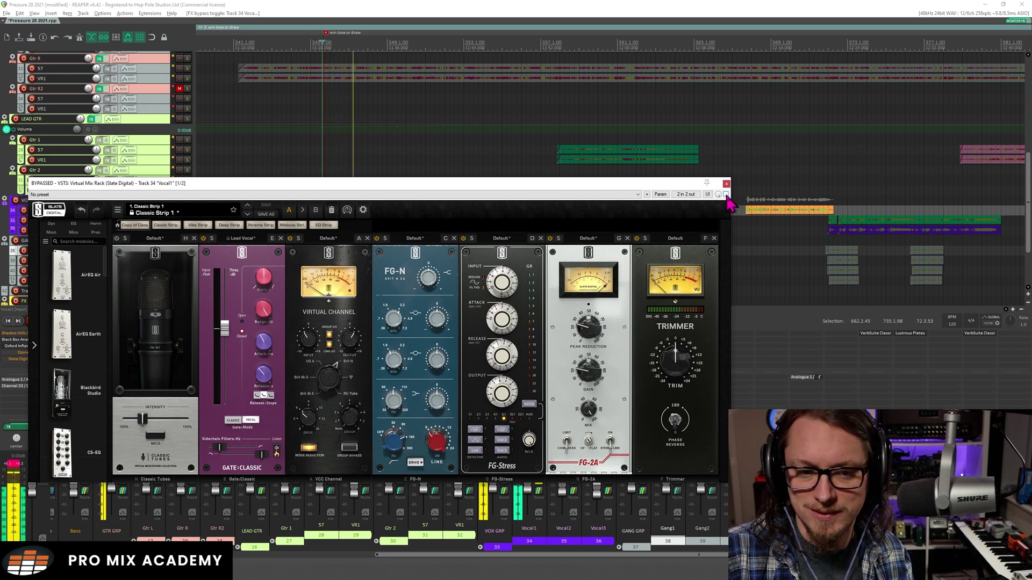
left_click(725, 195)
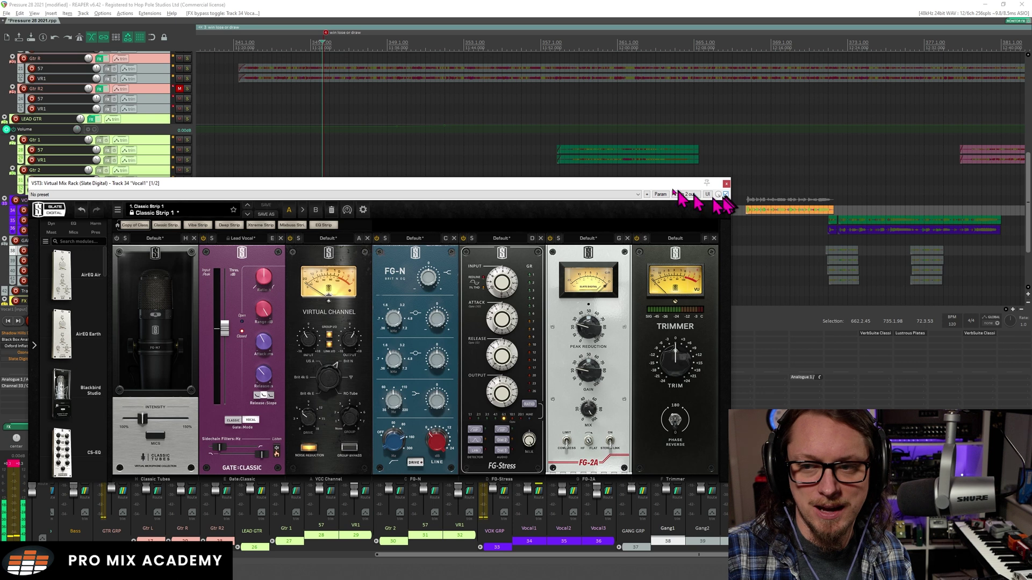
key("space")
key("space")
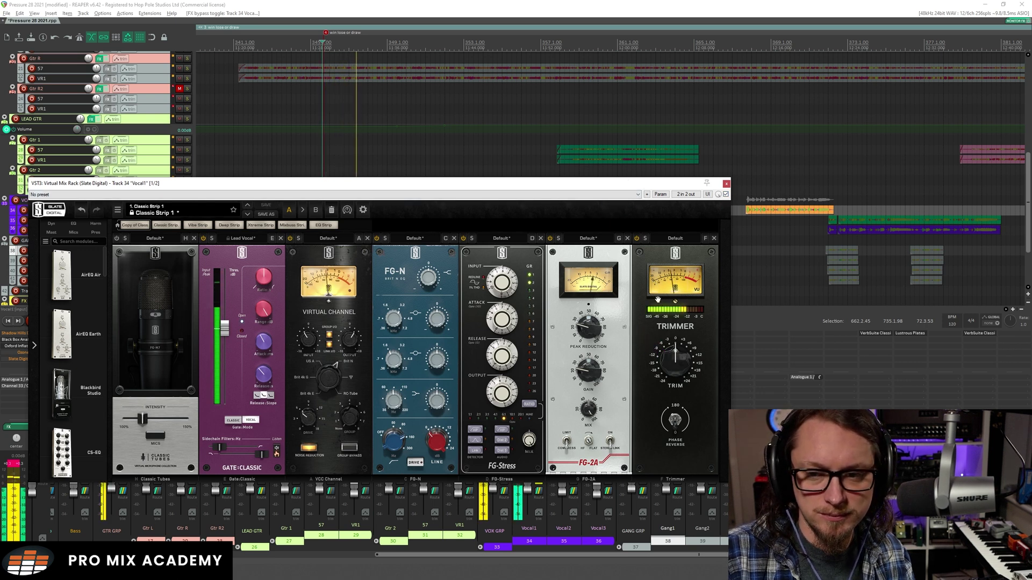
key("space")
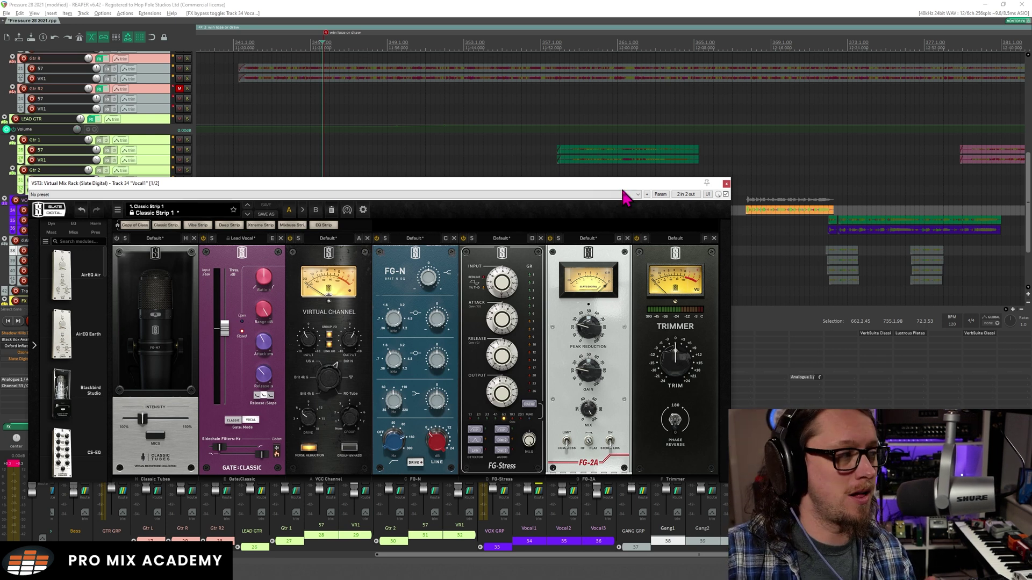
left_click(726, 183)
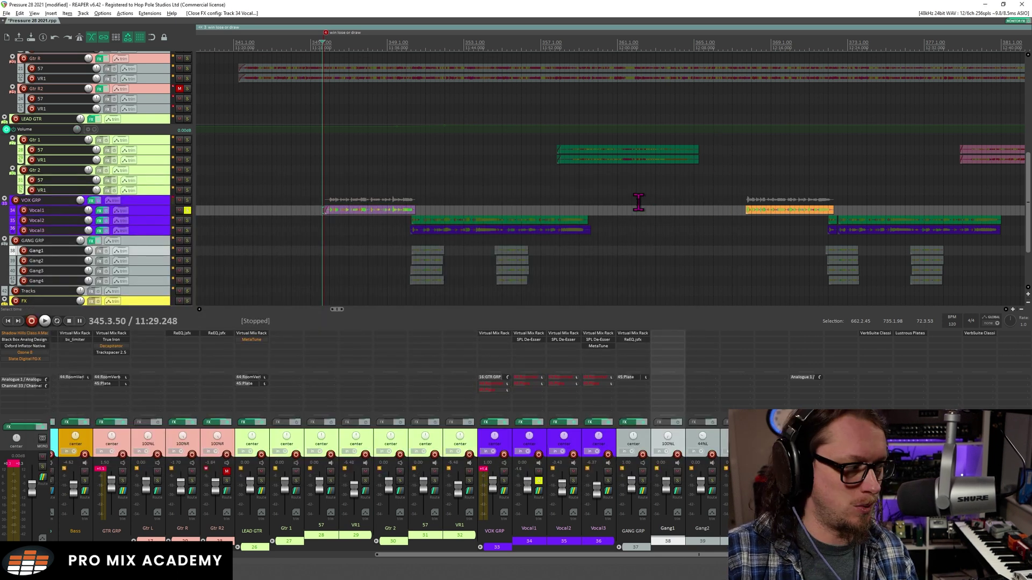
Step: Zoom out the arrangement and unsolo the Vocal1 track
scroll(639, 202, "down", 6)
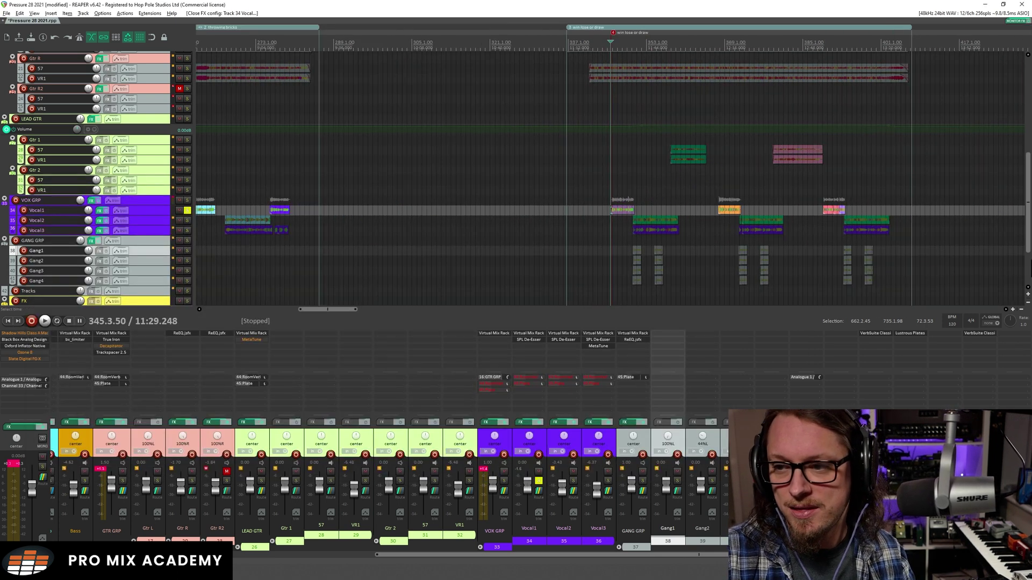
scroll(188, 195, "down", 2)
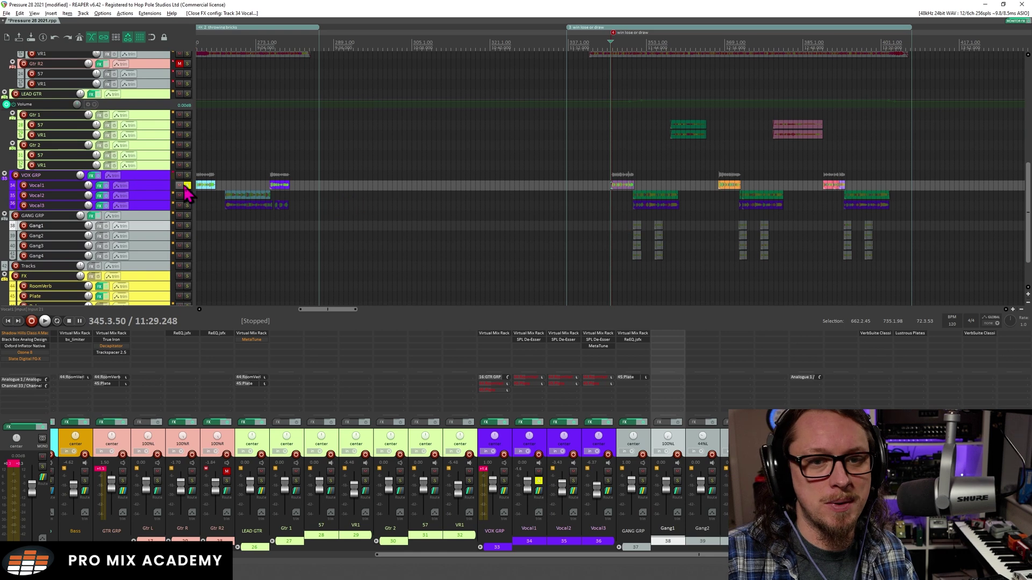
left_click(187, 186)
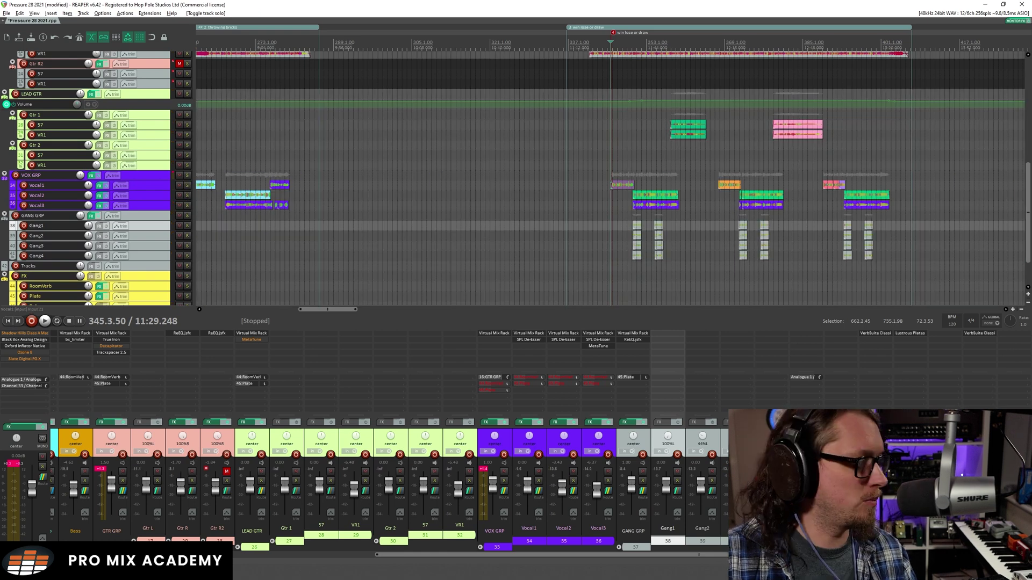